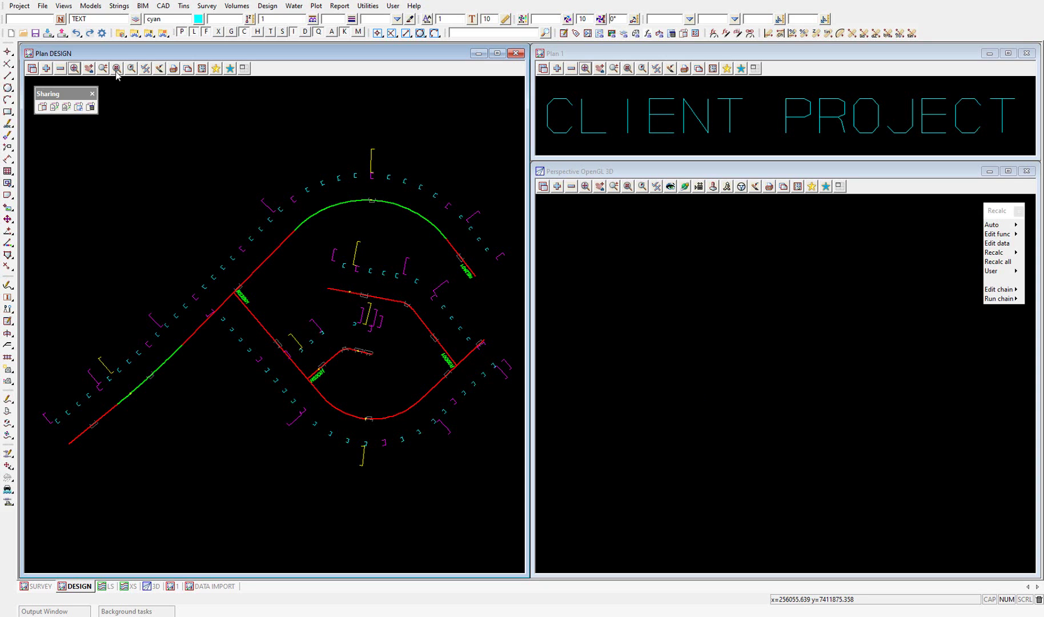
# Step: Open Project Share Settings from the Project Sharing tools and move the dialog aside
pyautogui.click(19, 6)
pyautogui.moveTo(41, 143)
pyautogui.click(138, 142)
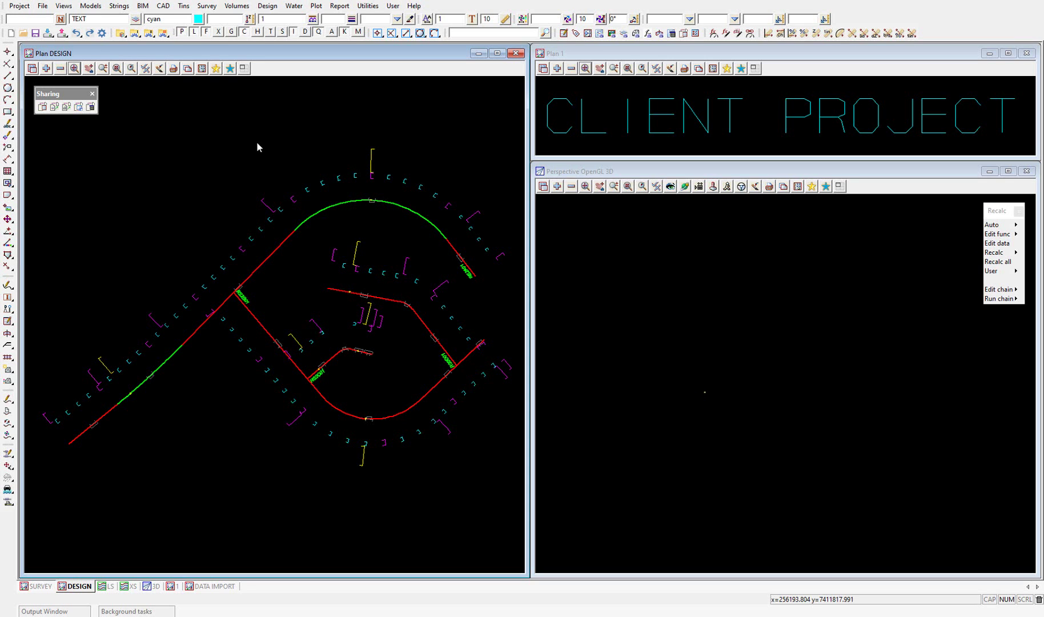
pyautogui.click(80, 109)
pyautogui.moveTo(141, 121); pyautogui.dragTo(92, 141)
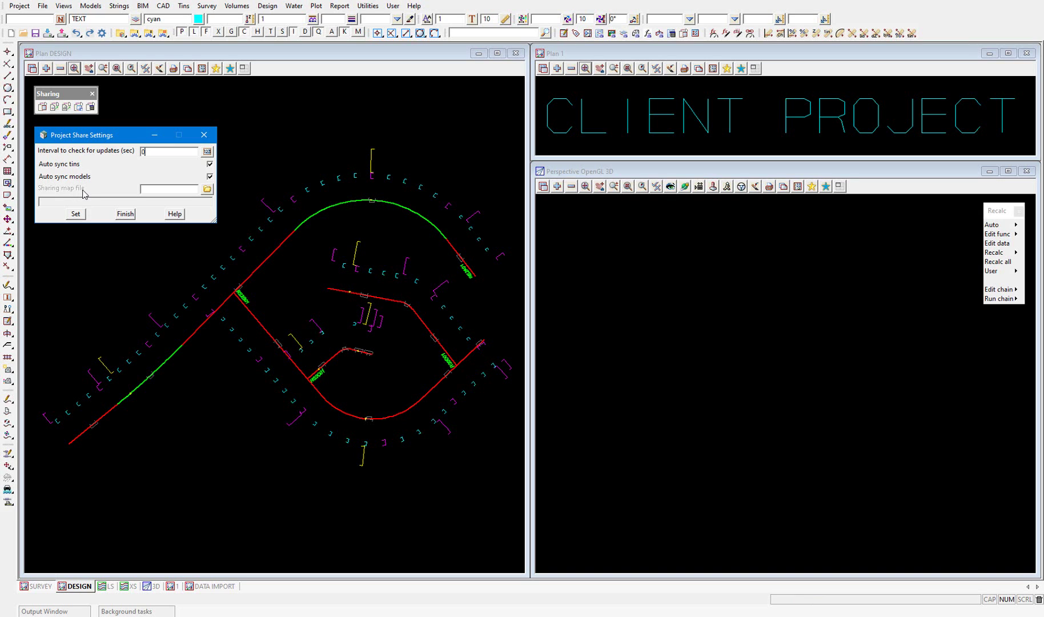
# Step: Launch the Map File Create/Edit editor from the sharing map file folder list
pyautogui.click(207, 189)
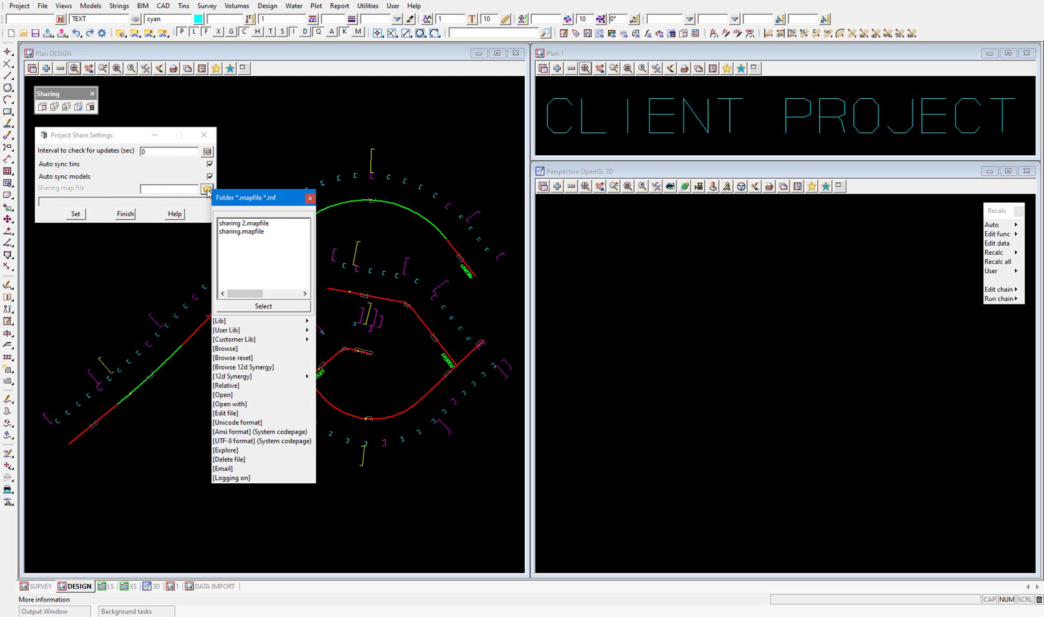
pyautogui.click(224, 394)
pyautogui.moveTo(306, 386); pyautogui.dragTo(138, 164)
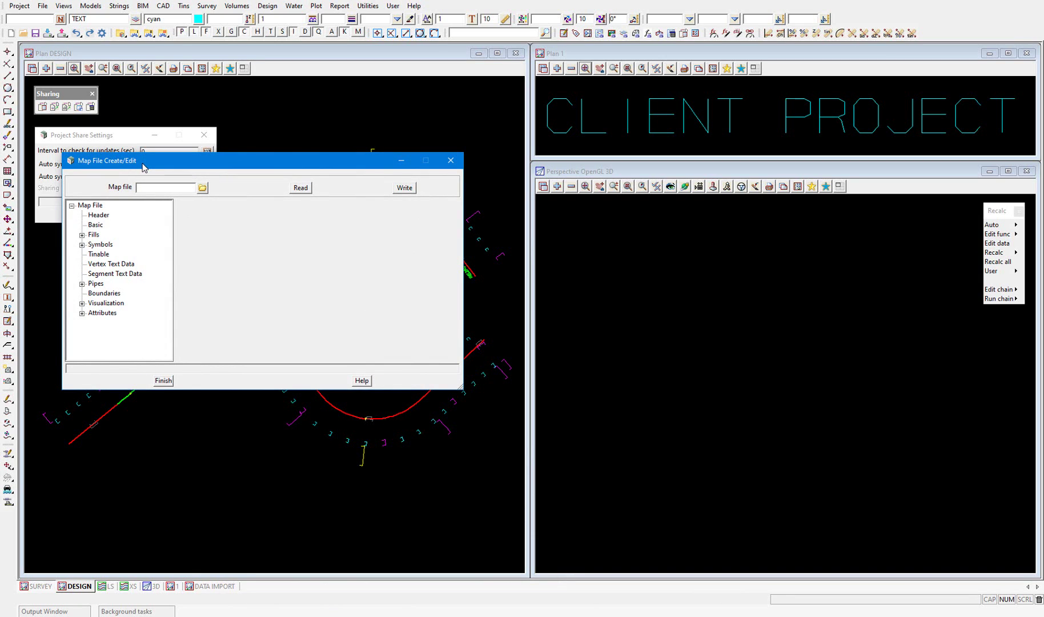
# Step: Load sharing.mapfile and view its Basic colour rule of shade 32
pyautogui.click(202, 189)
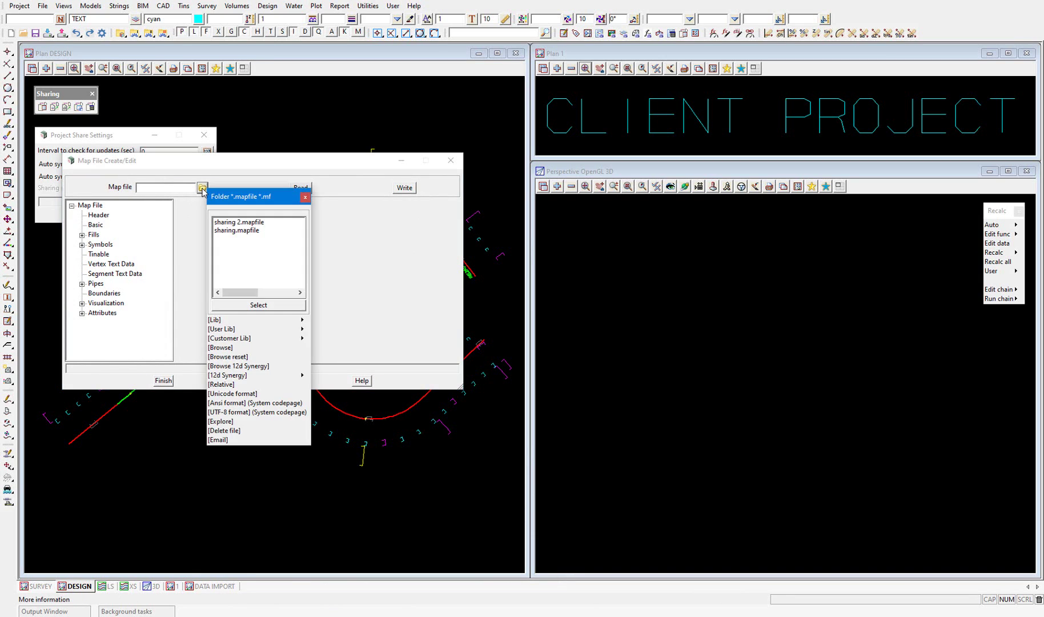
pyautogui.doubleClick(232, 231)
pyautogui.click(304, 191)
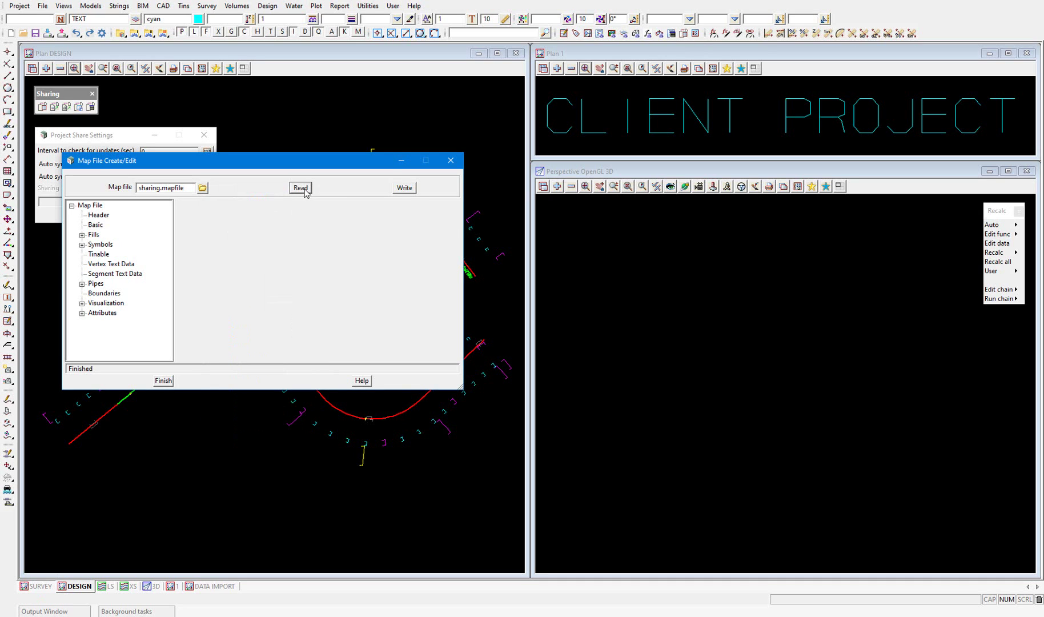
pyautogui.click(96, 226)
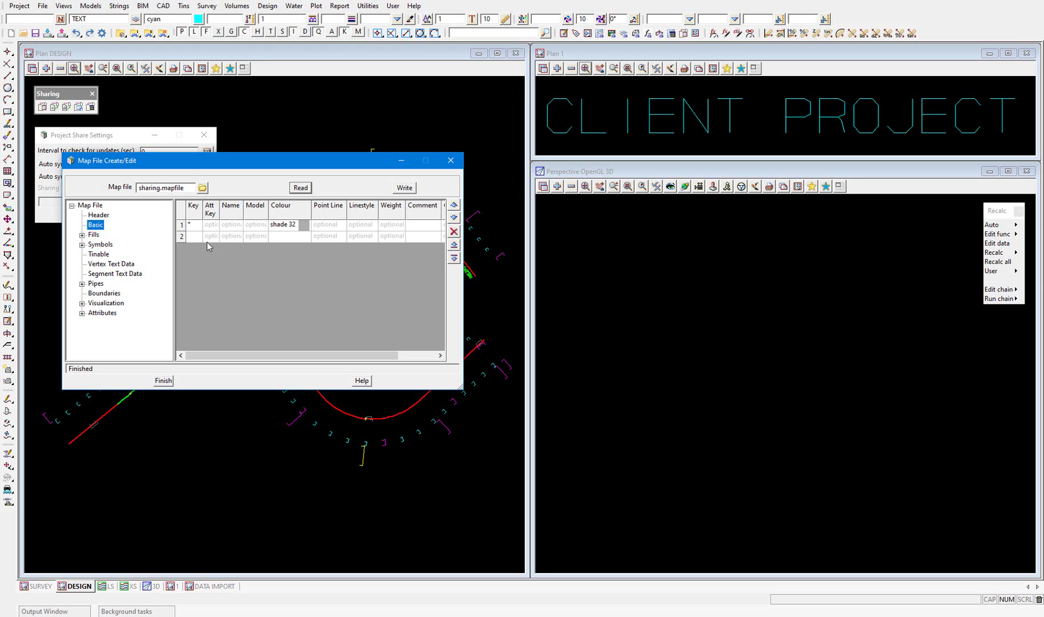
# Step: Load sharing 2.mapfile, check its red Basic colour rule, and finish the editor
pyautogui.click(202, 187)
pyautogui.click(235, 223)
pyautogui.click(258, 305)
pyautogui.click(300, 188)
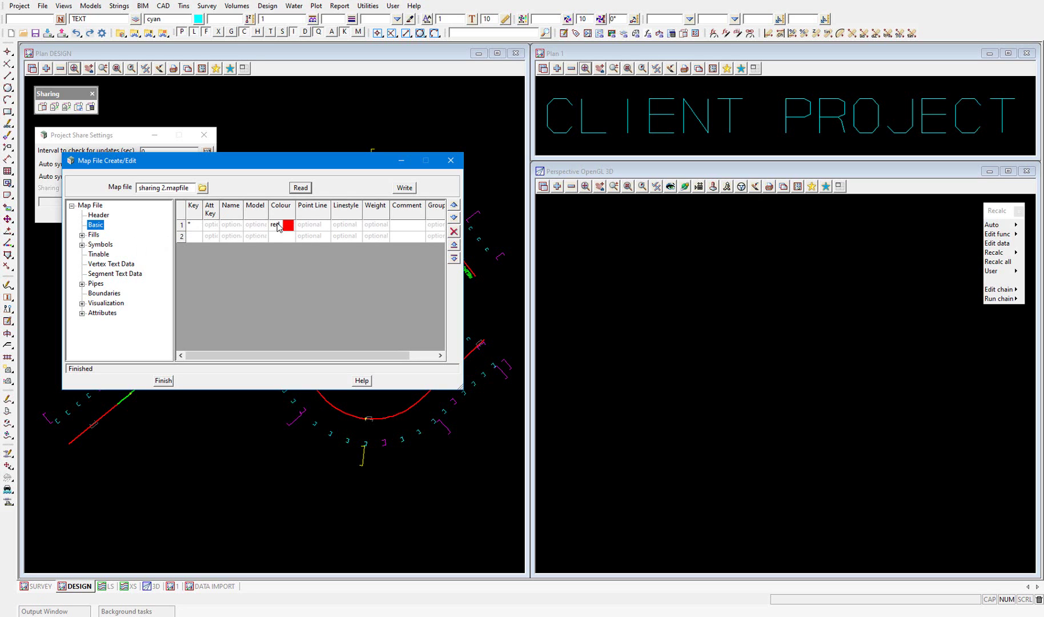
pyautogui.click(164, 381)
# Step: Set sharing.mapfile as the sharing map file, accept the 0-second check interval, and move the dialog aside
pyautogui.click(207, 189)
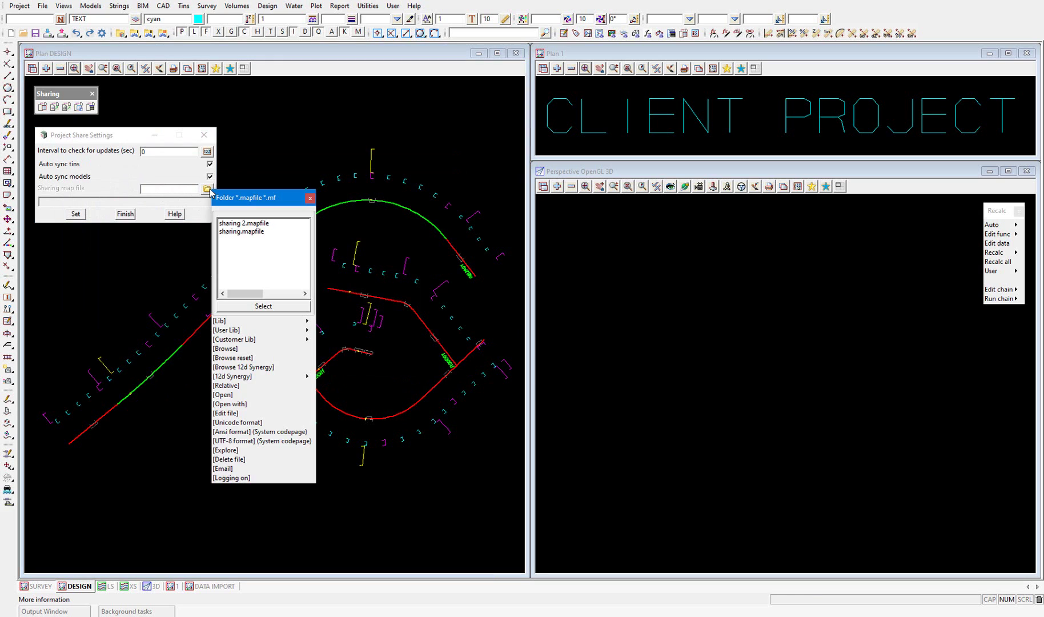
pyautogui.doubleClick(239, 233)
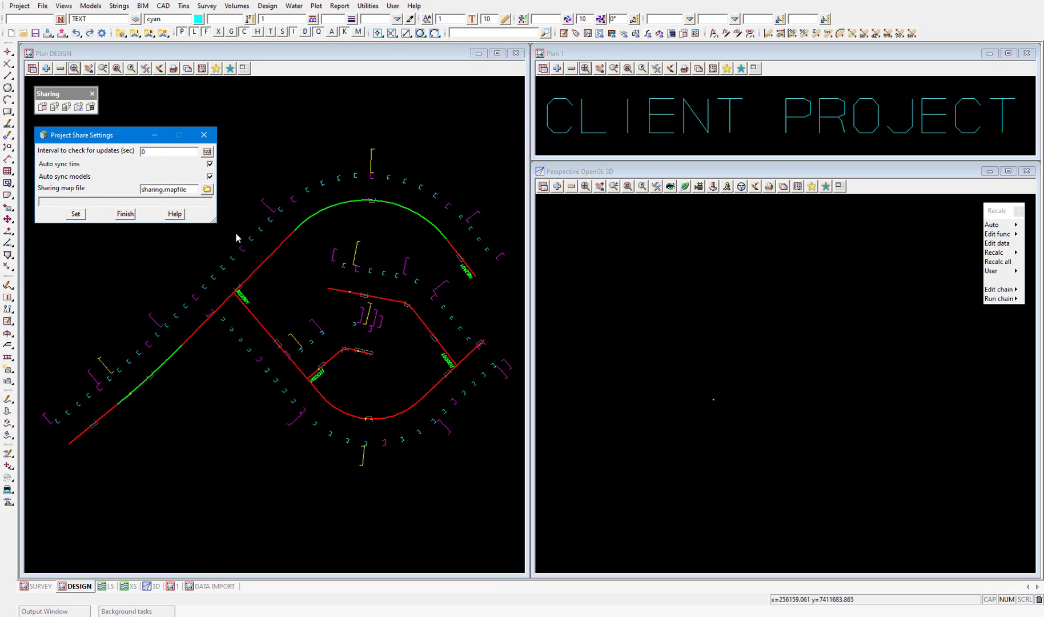
pyautogui.click(79, 216)
pyautogui.click(535, 337)
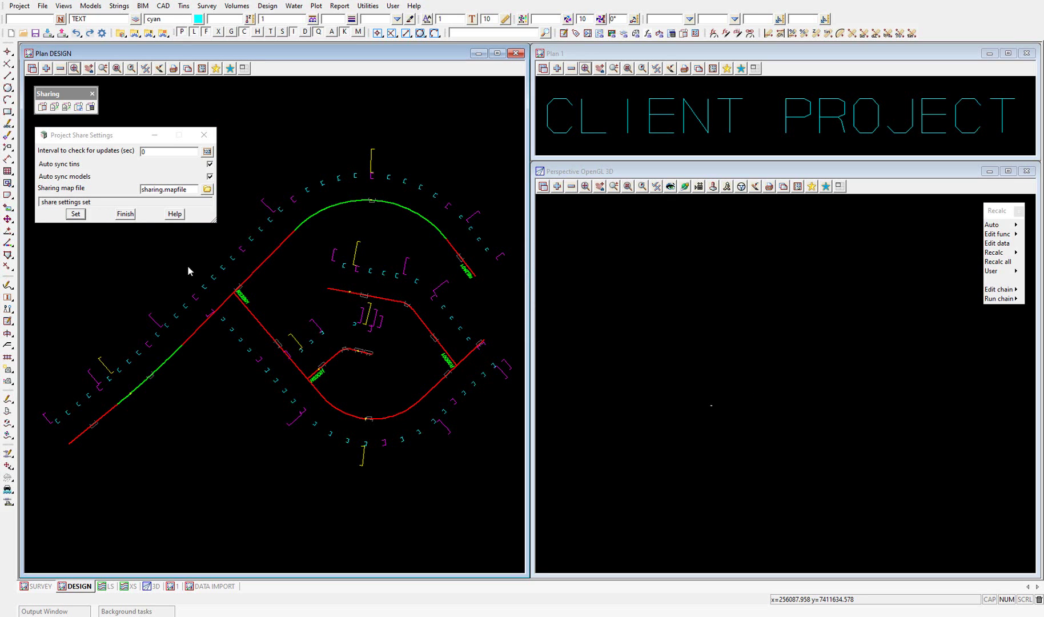
pyautogui.moveTo(74, 135); pyautogui.dragTo(590, 214)
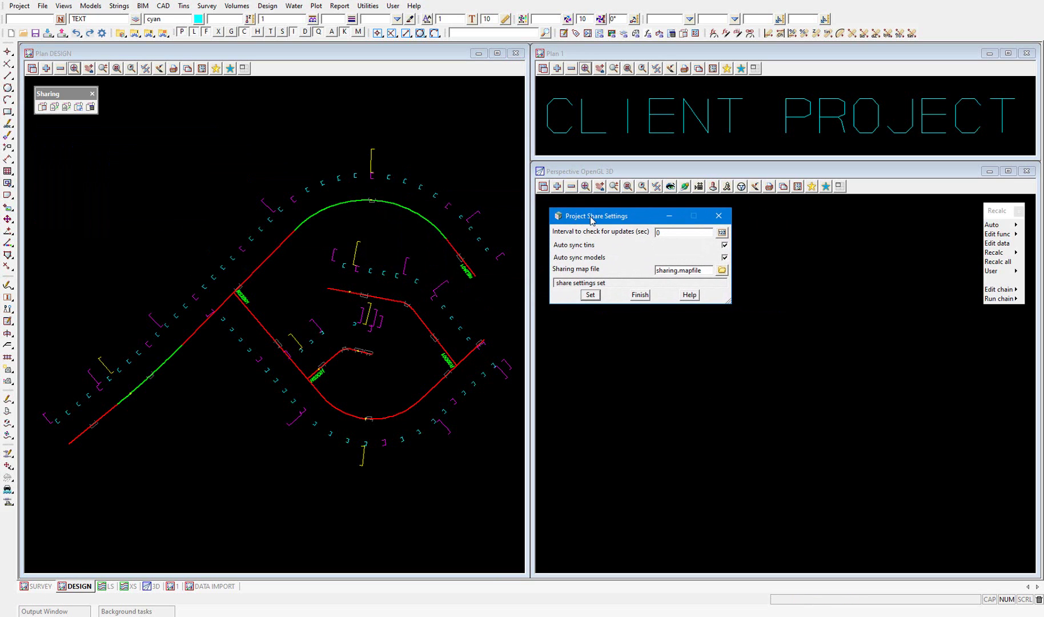
# Step: Add SURVEY.project from the DESIGN_BASICS folder as a new source project in Share Management
pyautogui.click(44, 111)
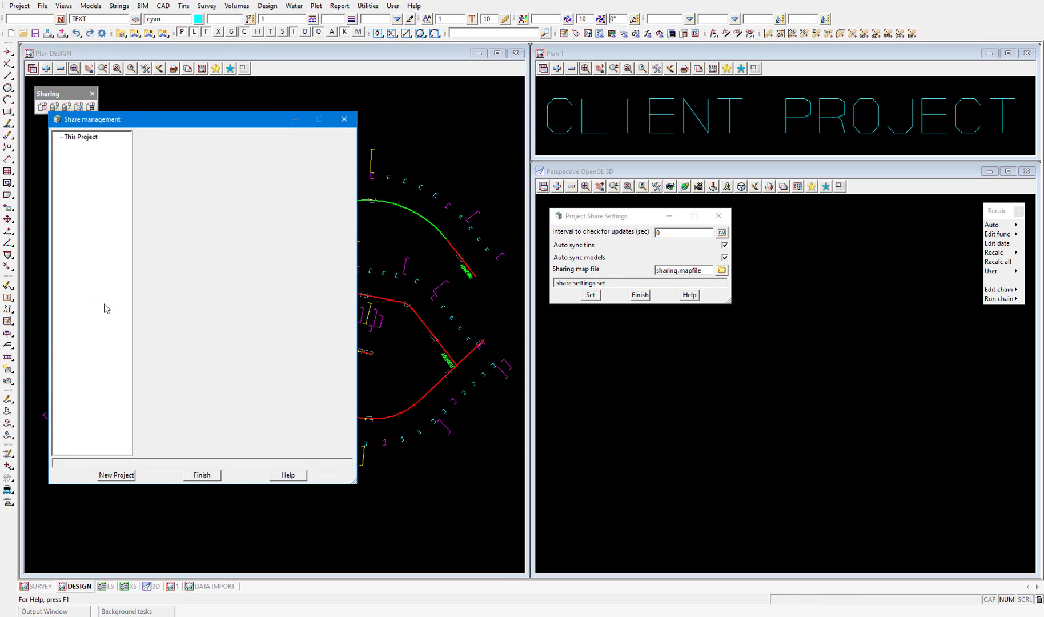
pyautogui.click(116, 475)
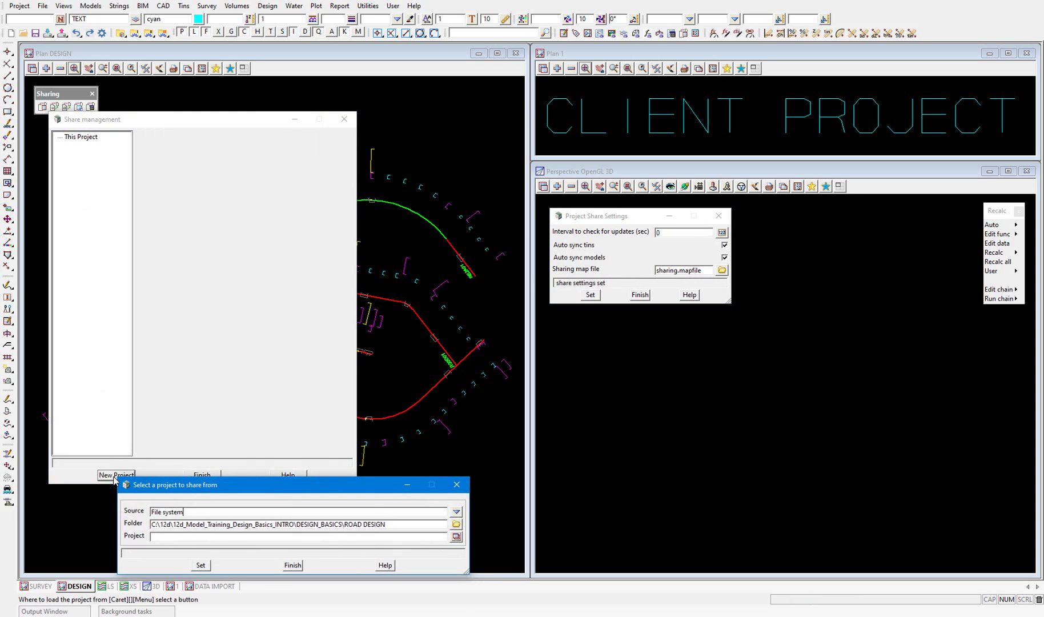
pyautogui.click(456, 526)
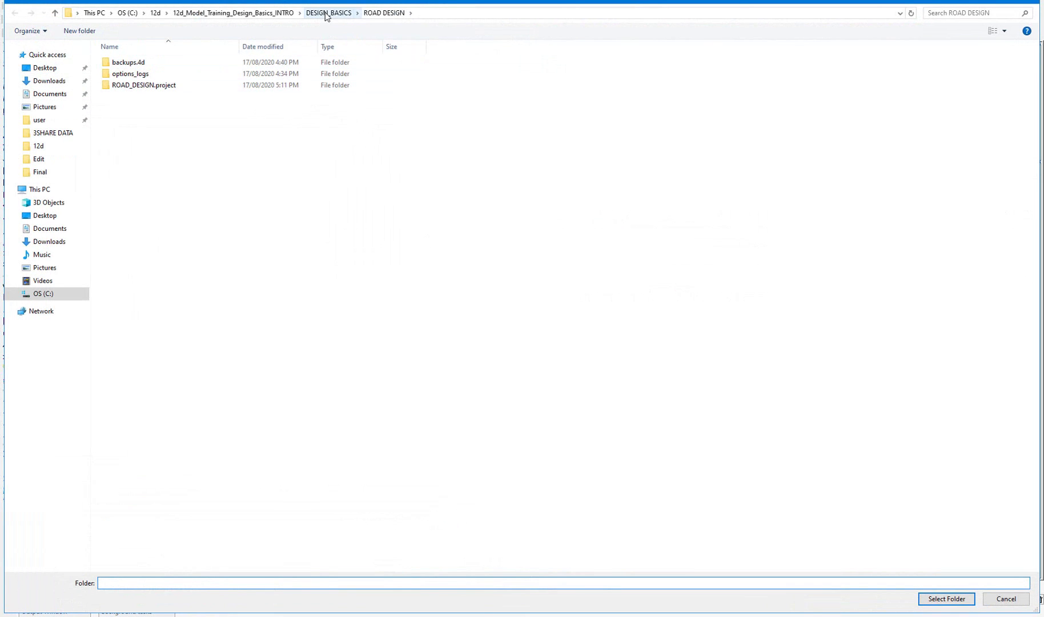
pyautogui.click(328, 12)
pyautogui.doubleClick(137, 119)
pyautogui.click(143, 74)
pyautogui.click(949, 600)
pyautogui.click(201, 565)
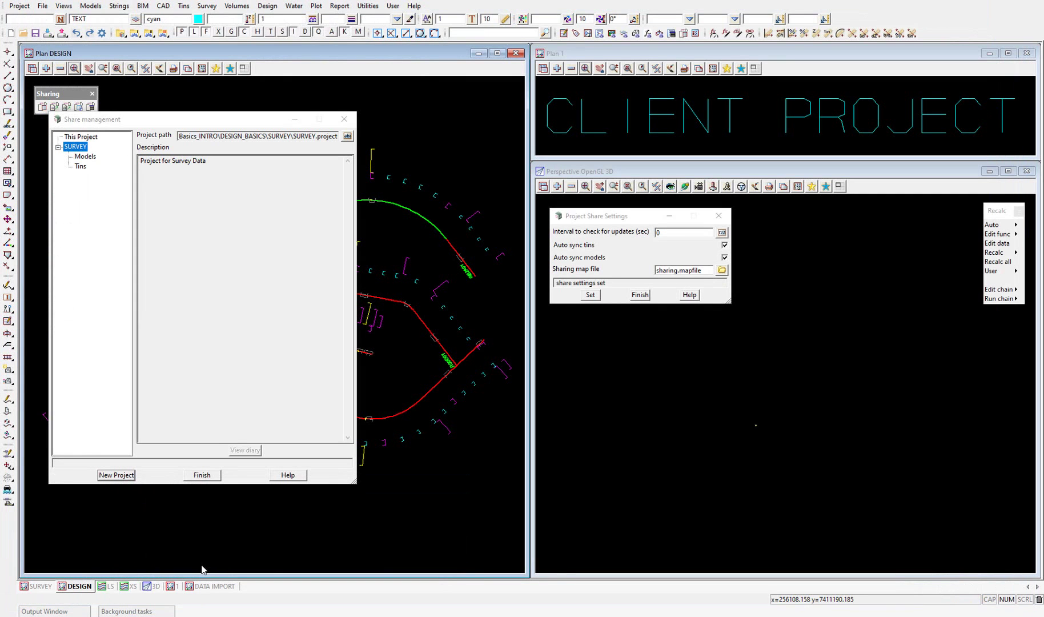
# Step: Tick Share? for every SURVEY model and add them to the DESIGN project
pyautogui.click(86, 157)
pyautogui.click(162, 166)
pyautogui.rightClick(163, 169)
pyautogui.click(175, 187)
pyautogui.click(246, 446)
pyautogui.moveTo(164, 124); pyautogui.dragTo(658, 201)
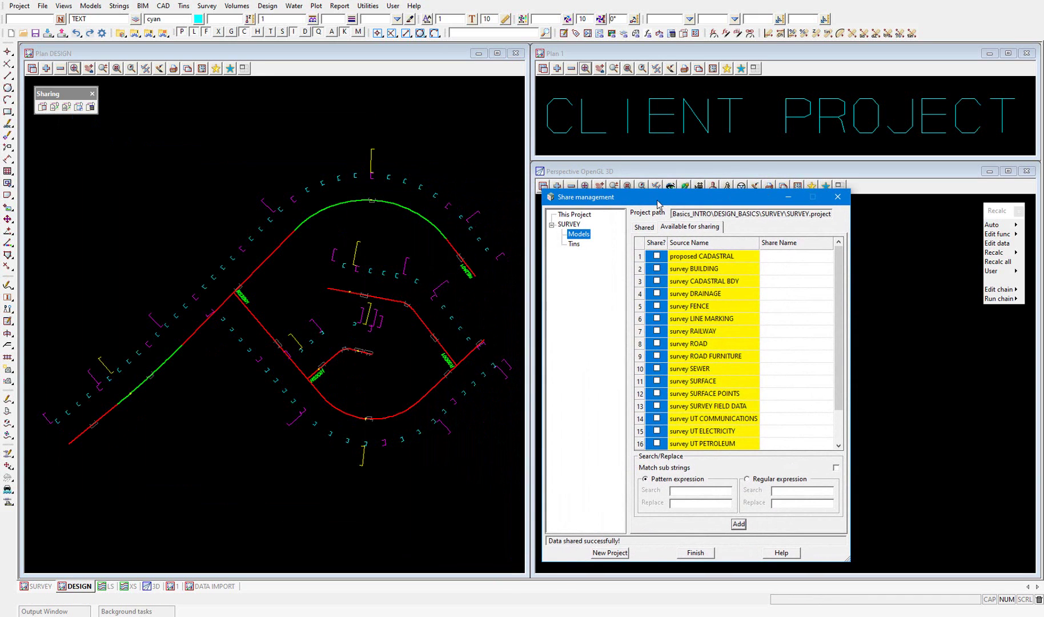
# Step: Add the models from proposed CADASTRAL through survey VEGETATION to the Plan DESIGN view
pyautogui.click(49, 70)
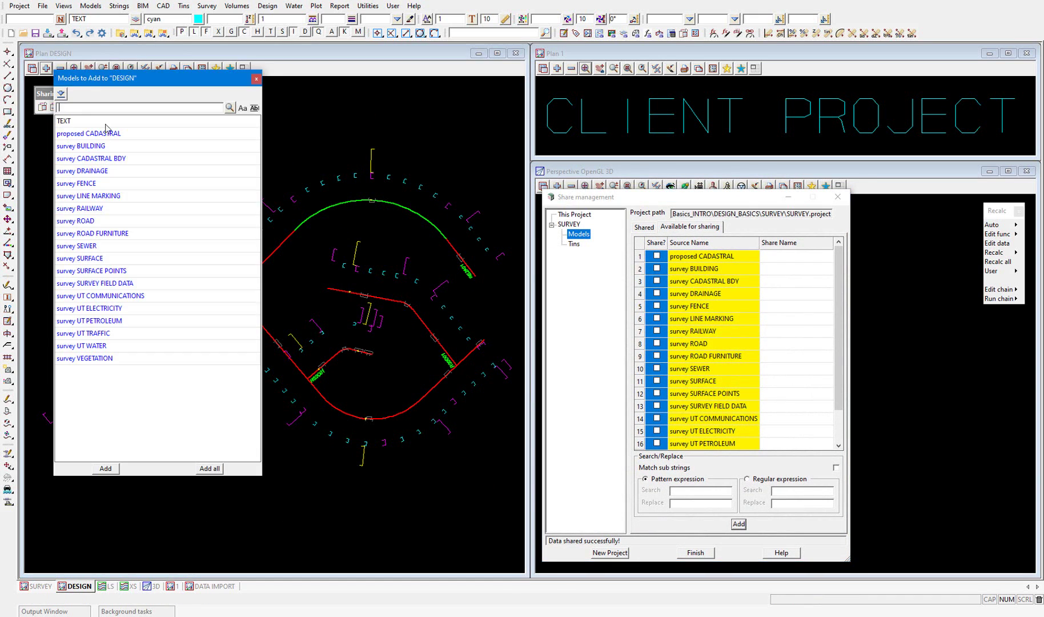
pyautogui.moveTo(105, 136); pyautogui.dragTo(99, 360)
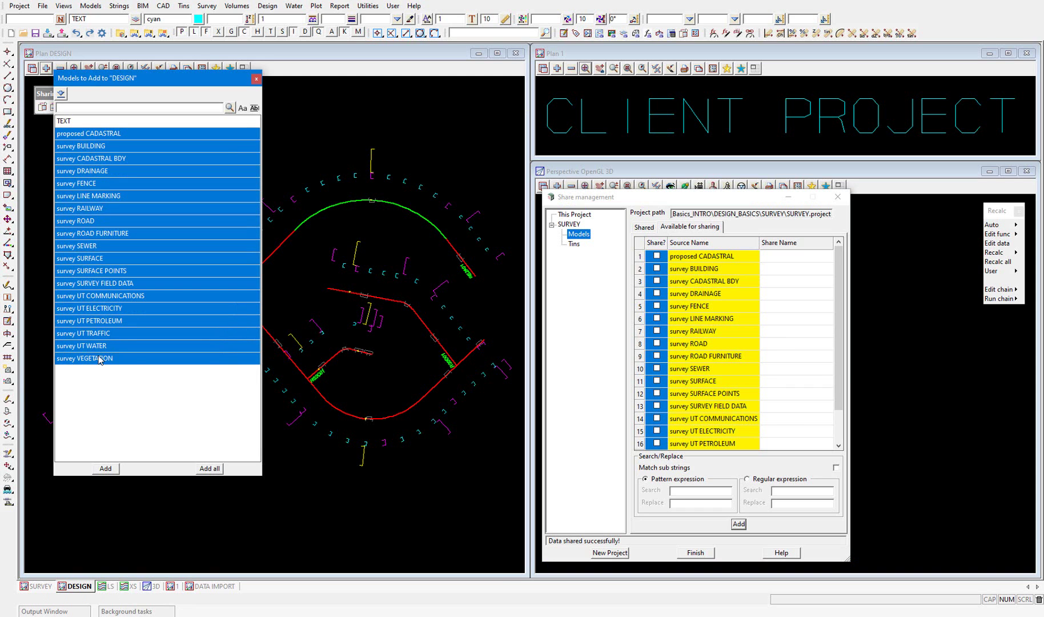
pyautogui.click(107, 469)
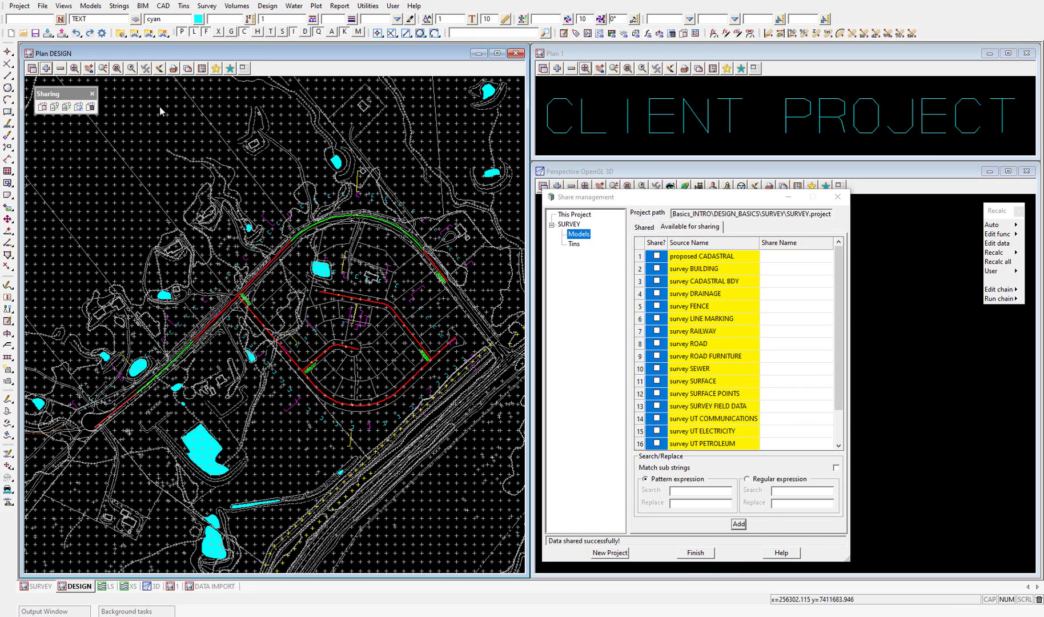
# Step: Undo sharing the SURVEY models, confirm the prompt, and finish Share Management
pyautogui.click(77, 34)
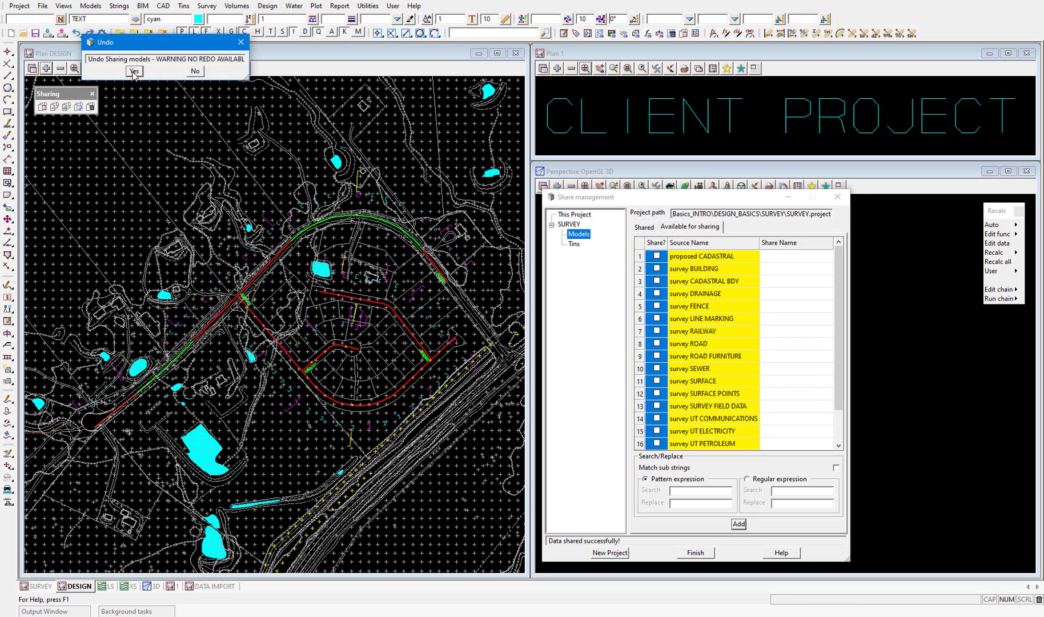
pyautogui.click(135, 73)
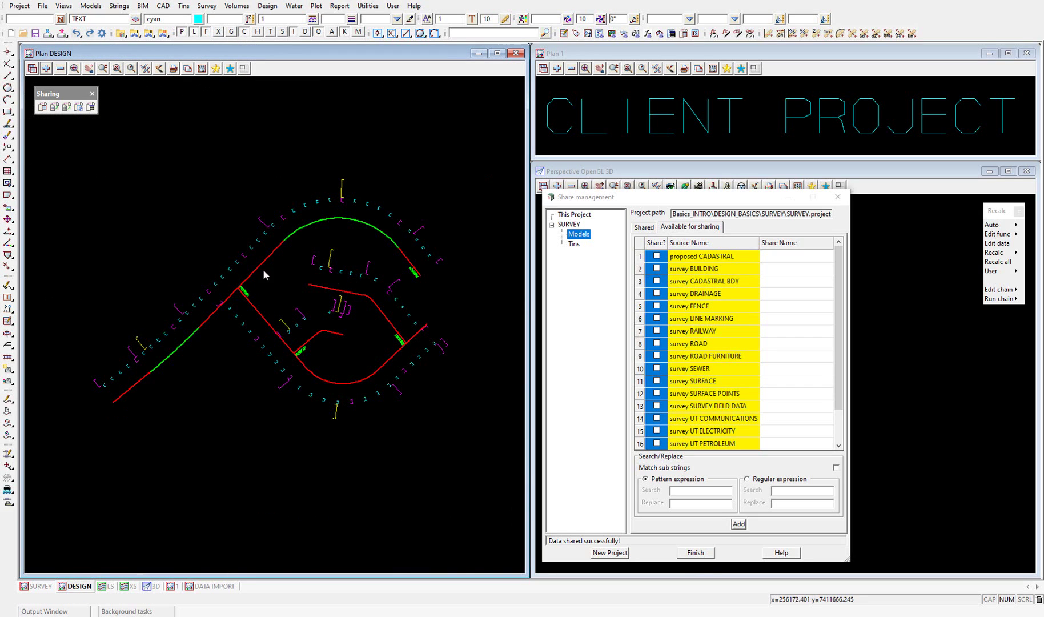
pyautogui.scroll(1, 266, 273)
pyautogui.click(695, 553)
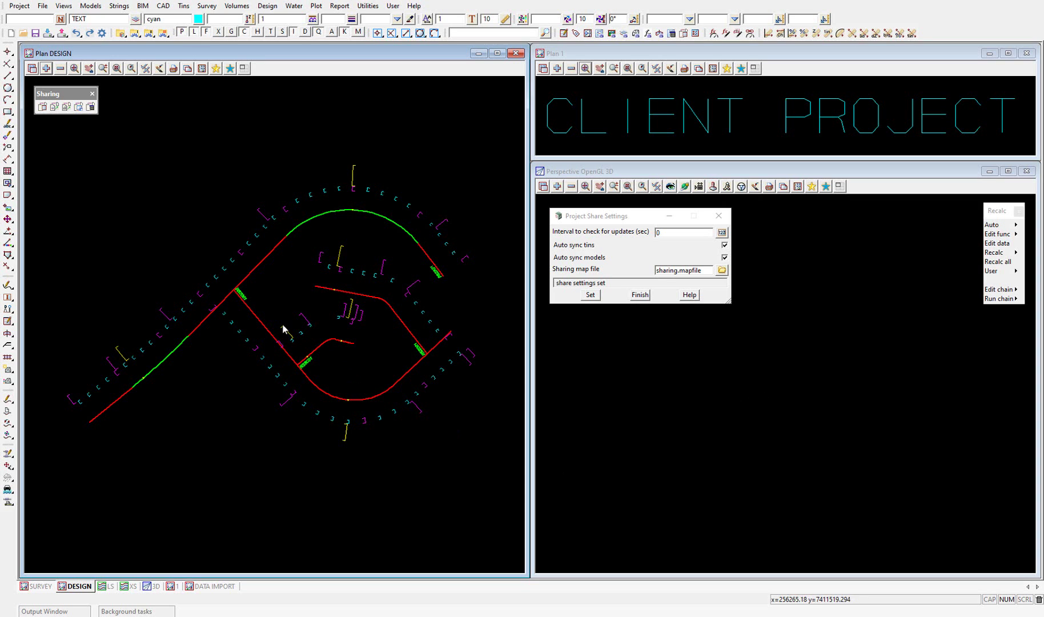
# Step: Clear the Sharing map file field and reapply the share settings with the 0-second interval
pyautogui.moveTo(584, 222); pyautogui.dragTo(75, 140)
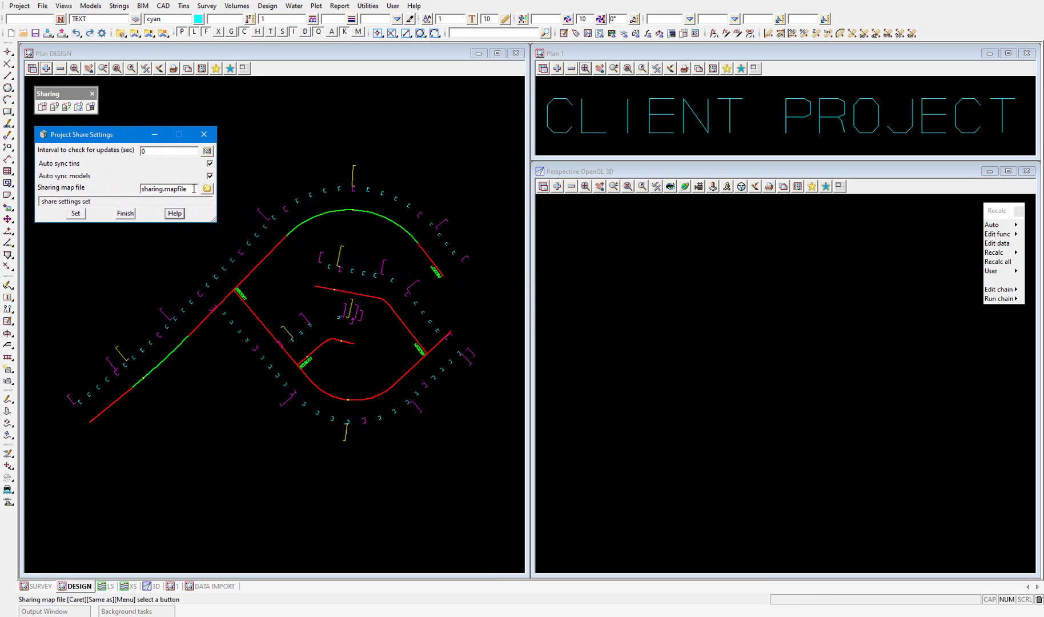
pyautogui.moveTo(193, 189); pyautogui.dragTo(104, 183)
pyautogui.press('Delete')
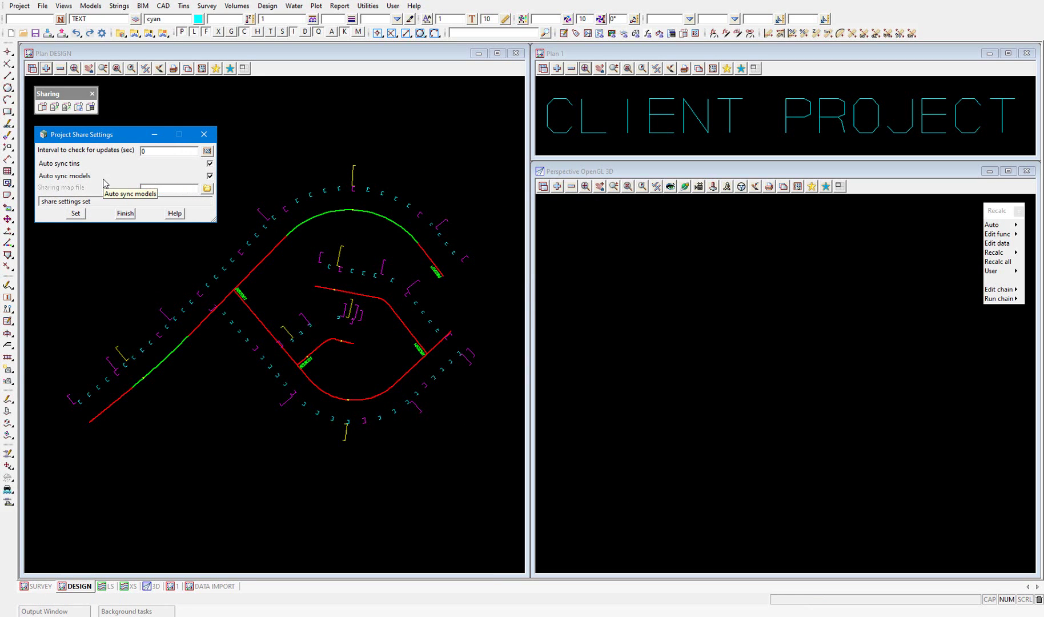
pyautogui.click(76, 214)
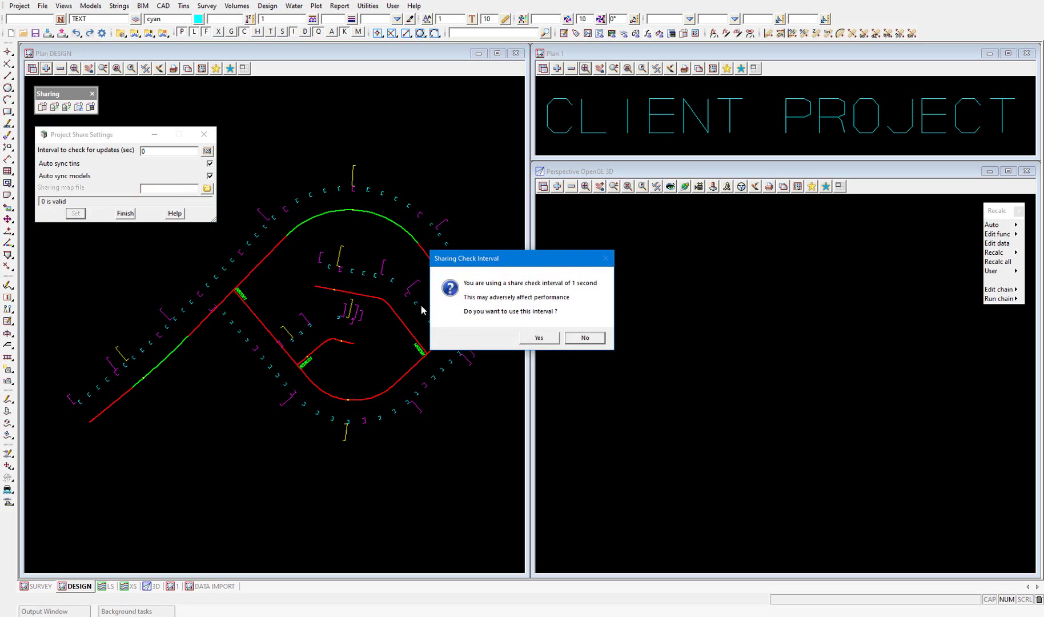
pyautogui.click(541, 339)
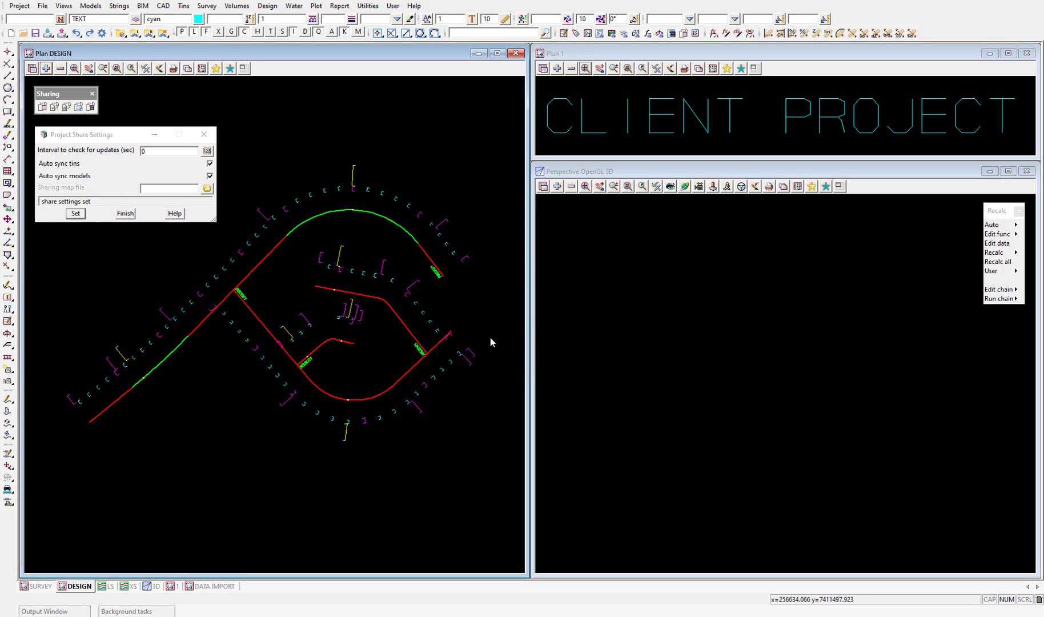
# Step: In Environment Variables under Projects > Sharing, set the sharing map file to sharing 2.mapfile
pyautogui.click(22, 7)
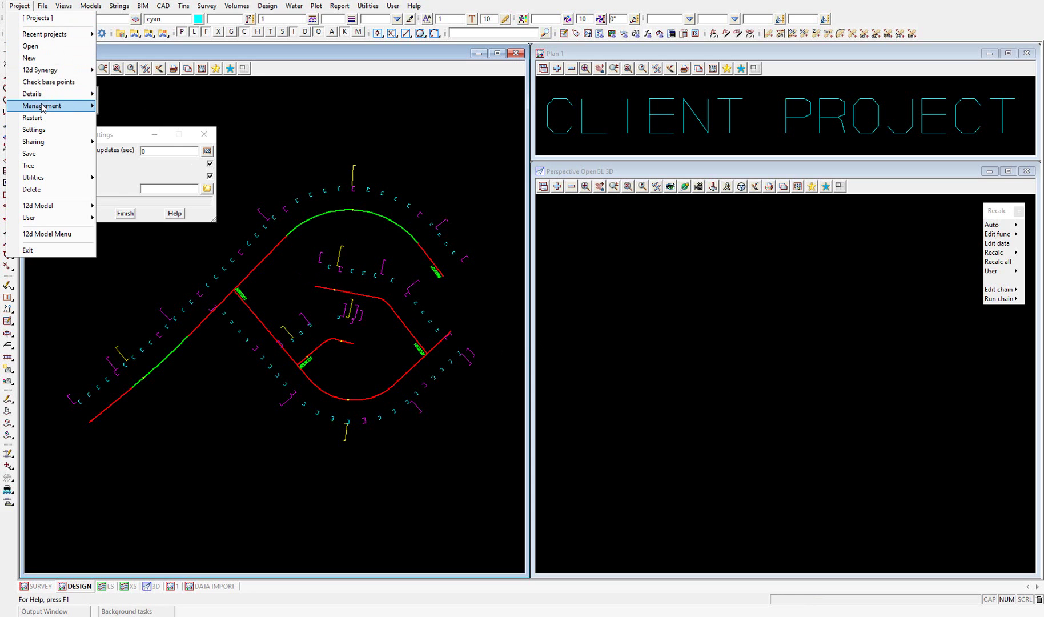
pyautogui.moveTo(43, 105)
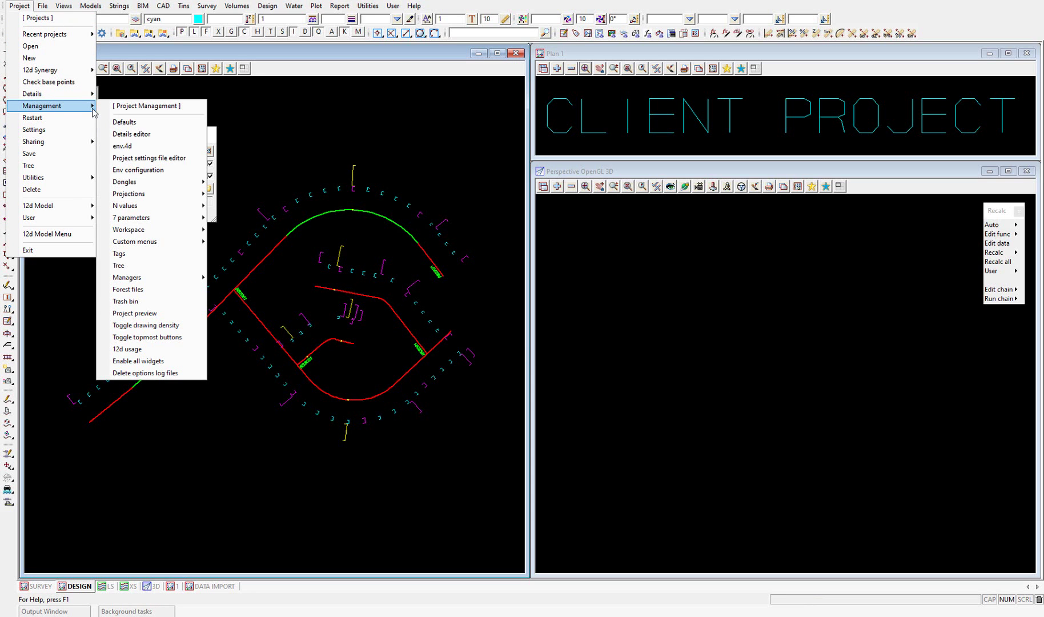
pyautogui.click(148, 148)
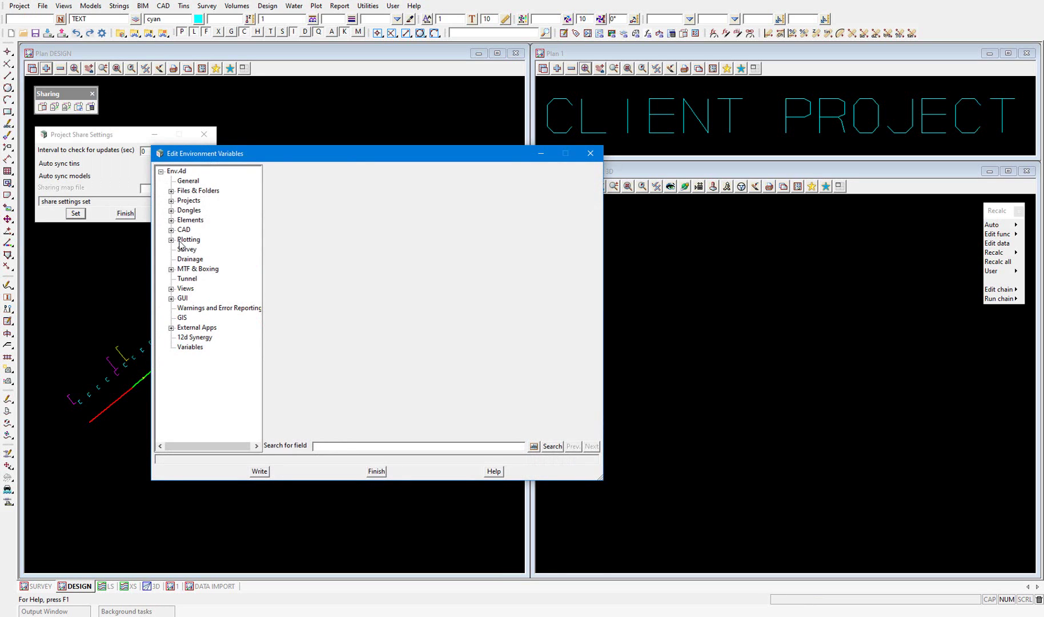
pyautogui.click(172, 201)
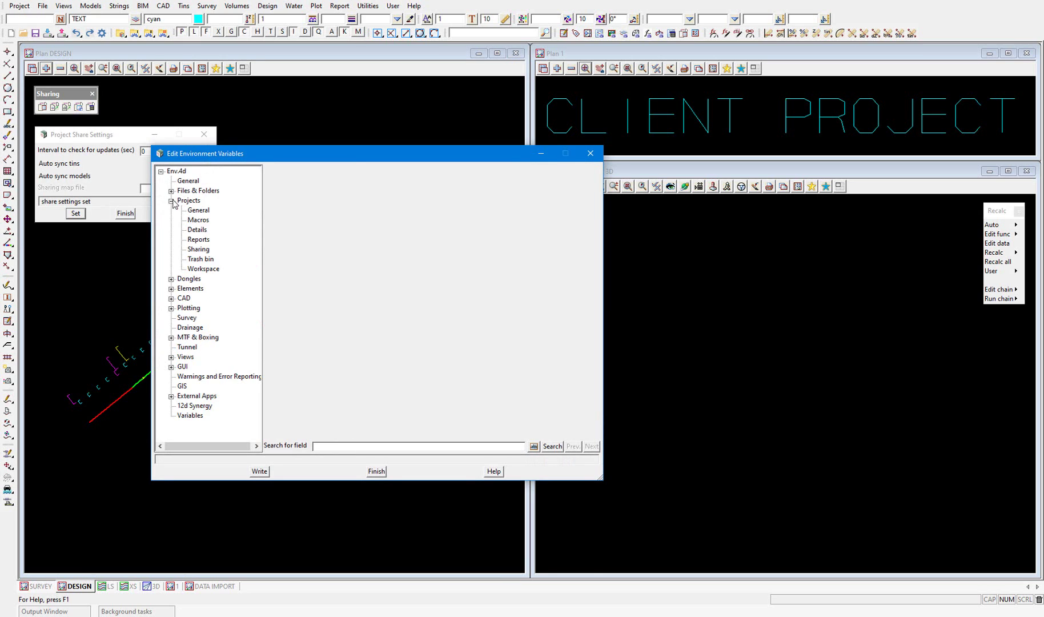
pyautogui.click(200, 249)
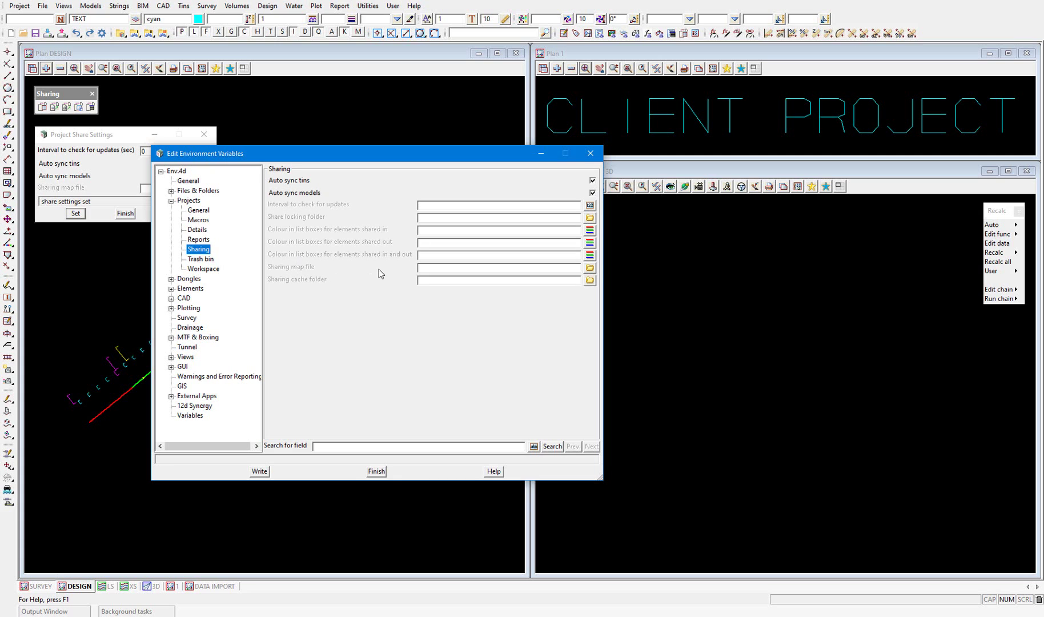
pyautogui.click(591, 268)
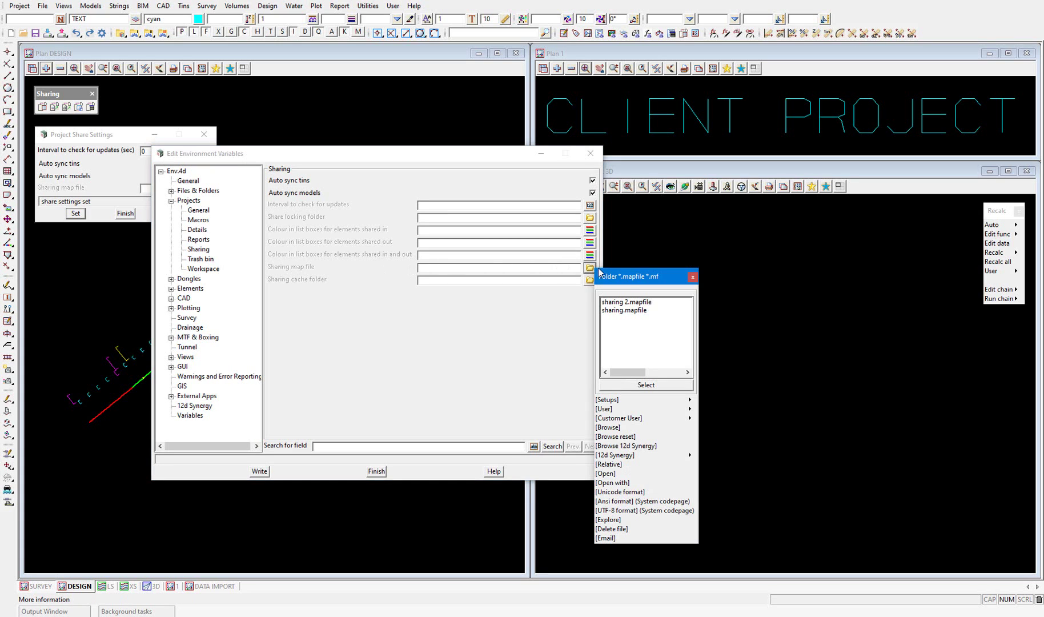
pyautogui.doubleClick(637, 303)
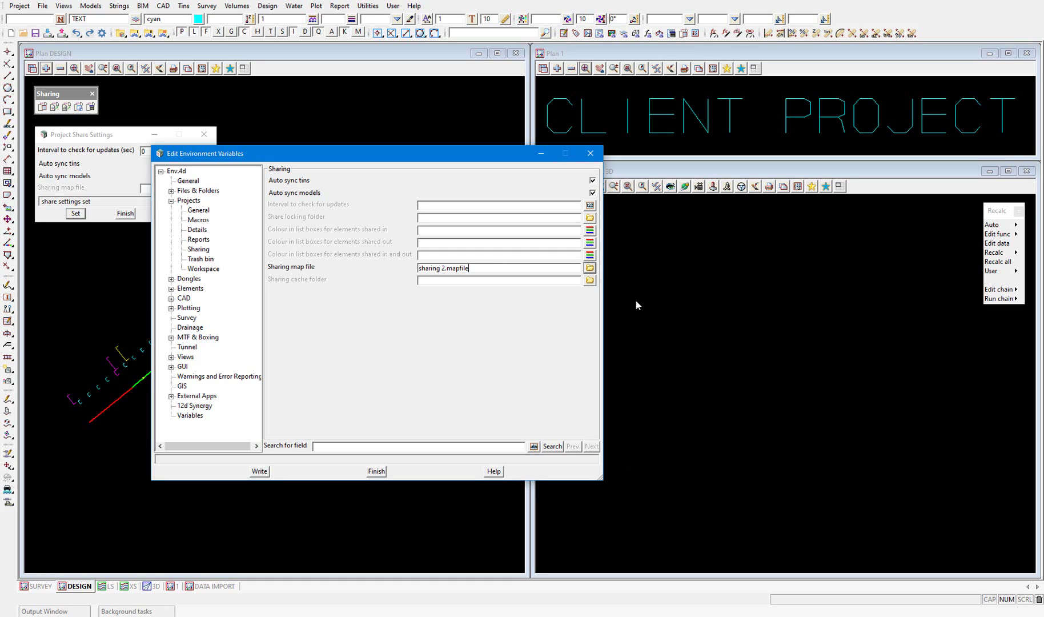
# Step: Write the environment settings to the env.4d setup file and close the editor
pyautogui.click(259, 472)
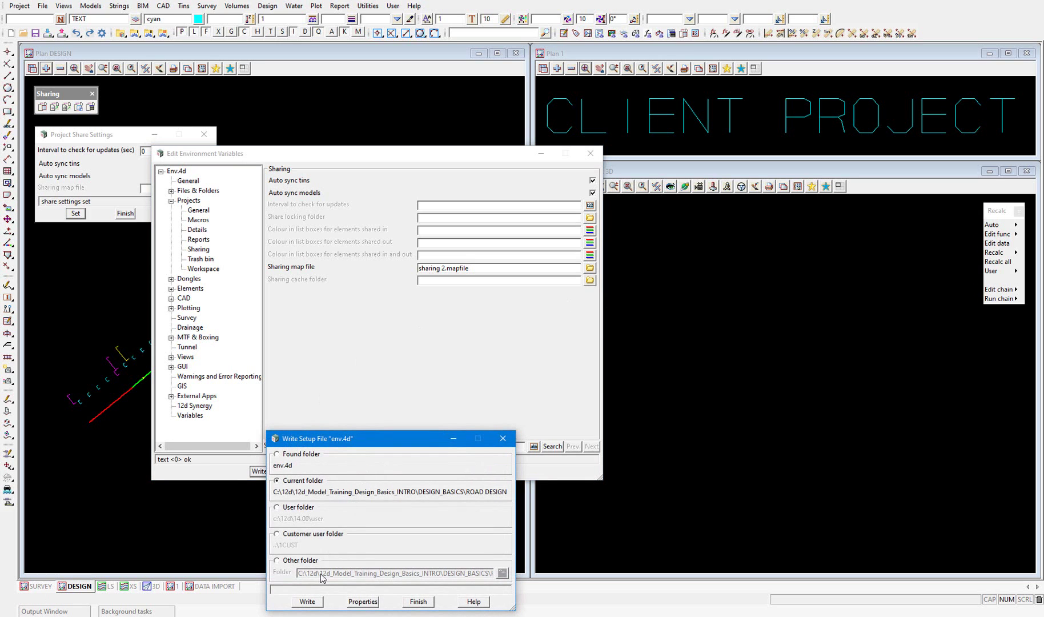
pyautogui.click(308, 602)
pyautogui.click(419, 601)
pyautogui.click(376, 471)
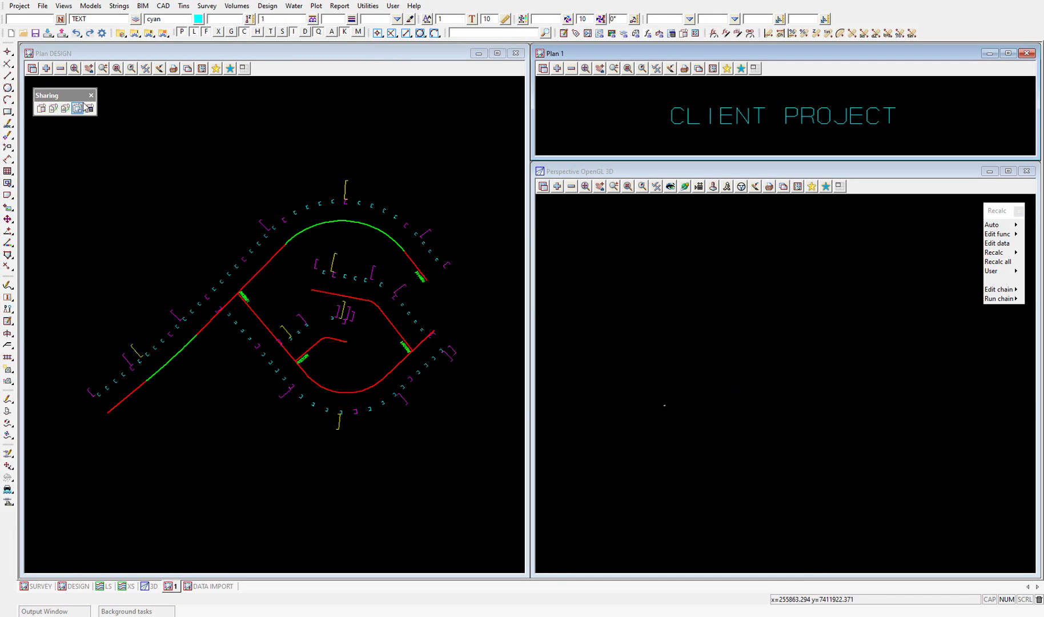
# Step: Zoom the Plan DESIGN view into the road layout until the string labels are readable
pyautogui.click(79, 72)
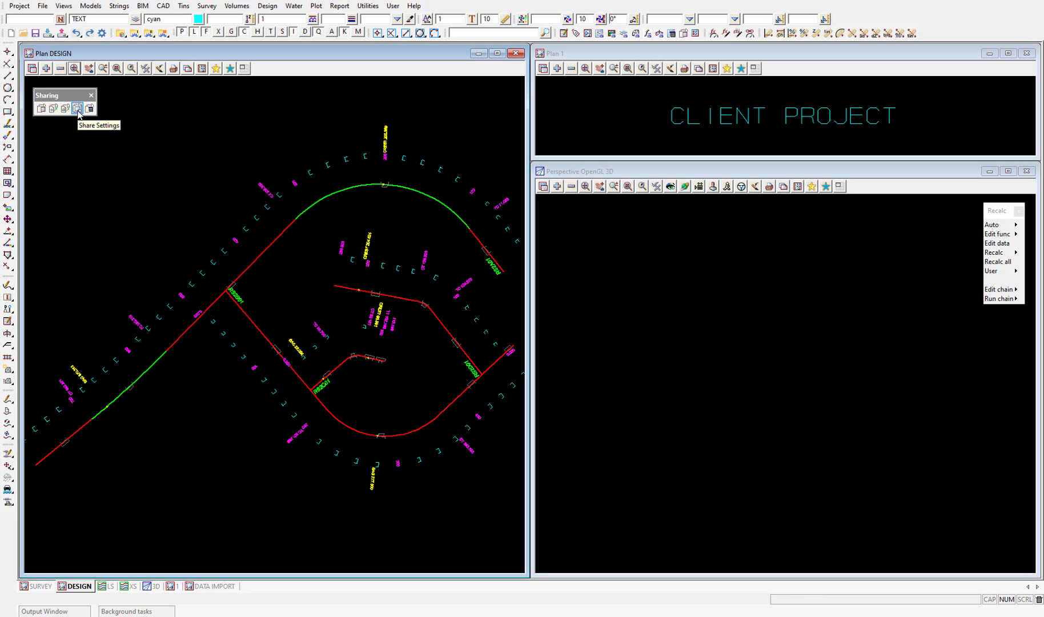
# Step: Open Project Share Settings to confirm sharing 2.mapfile with a 0-second interval
pyautogui.click(78, 108)
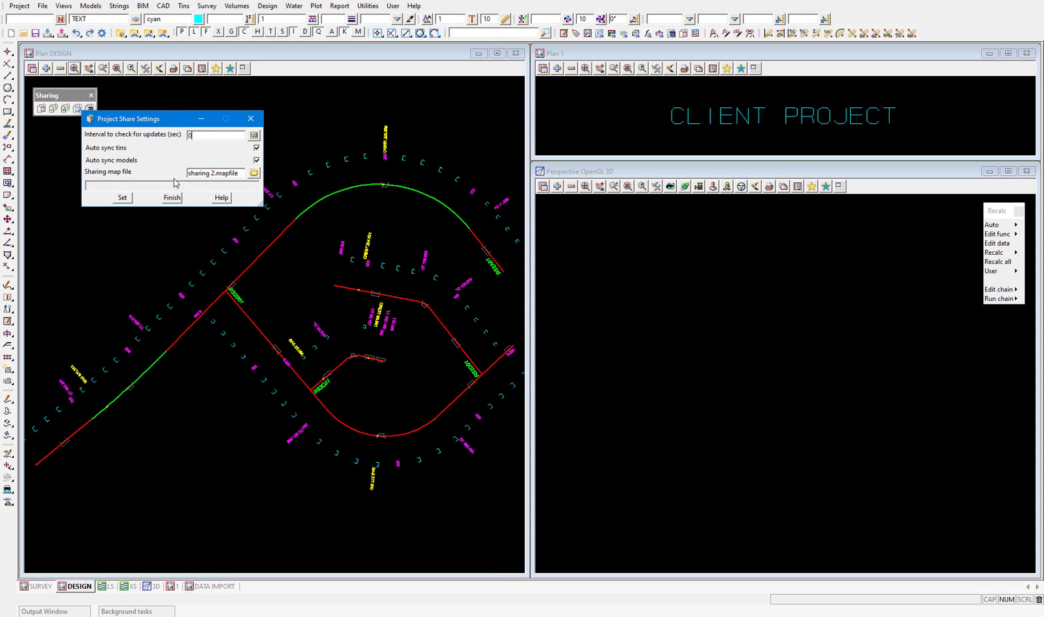
# Step: Add the SURVEY project as a new share source in Share Management
pyautogui.click(250, 119)
pyautogui.click(42, 108)
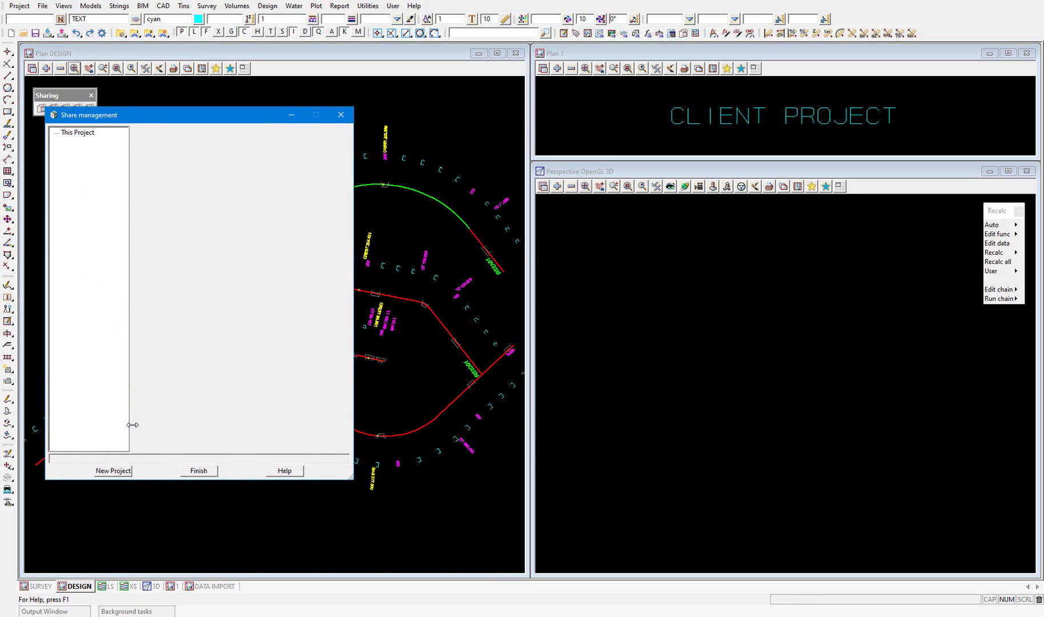
pyautogui.click(113, 470)
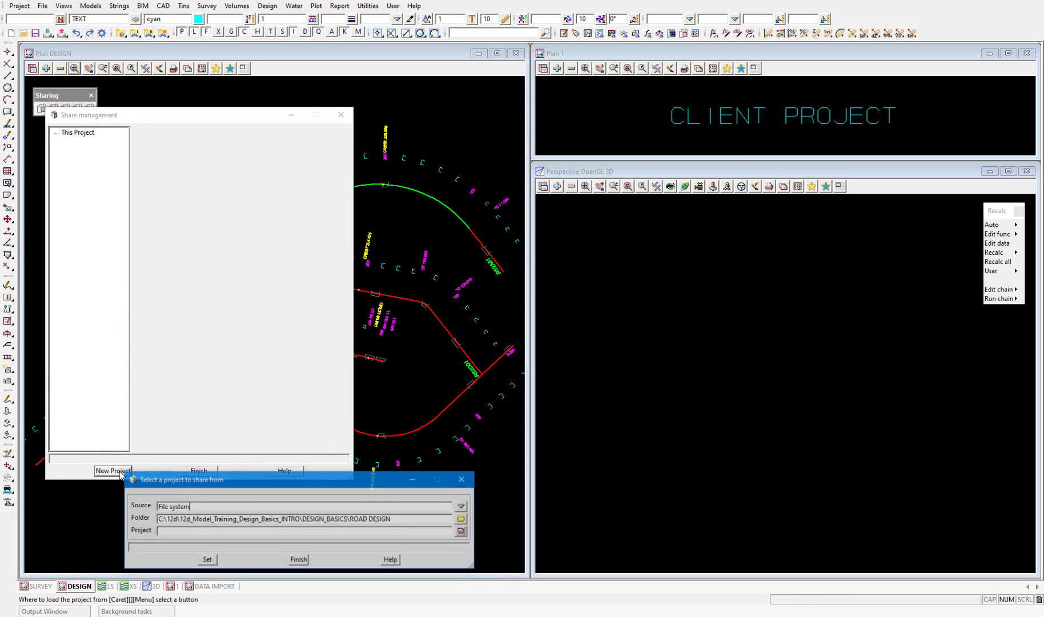
pyautogui.click(462, 520)
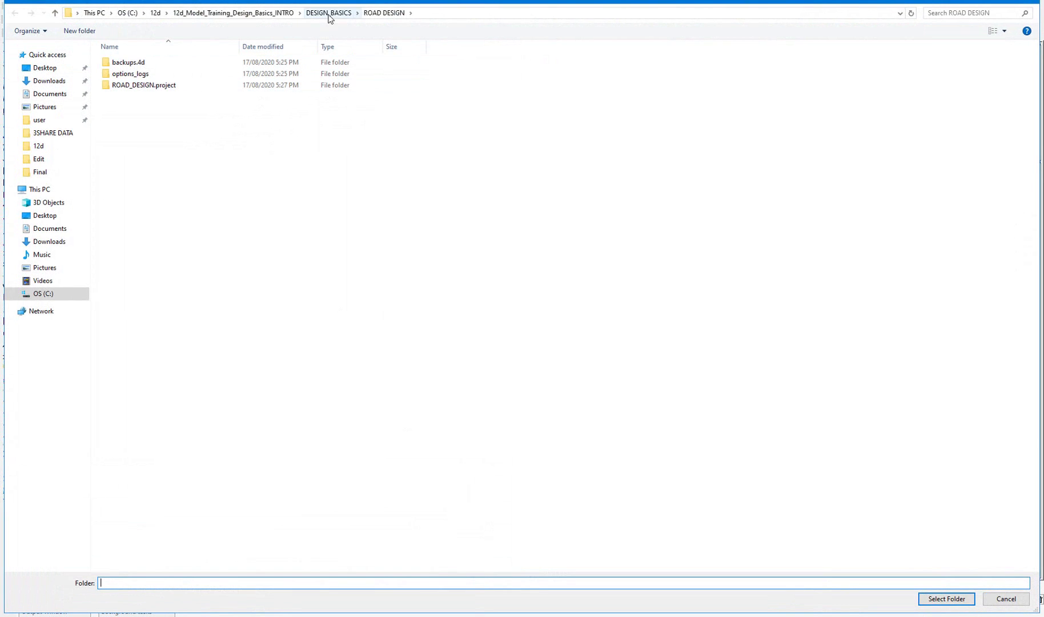
pyautogui.click(329, 13)
pyautogui.doubleClick(133, 120)
pyautogui.click(939, 602)
pyautogui.click(472, 511)
pyautogui.doubleClick(486, 519)
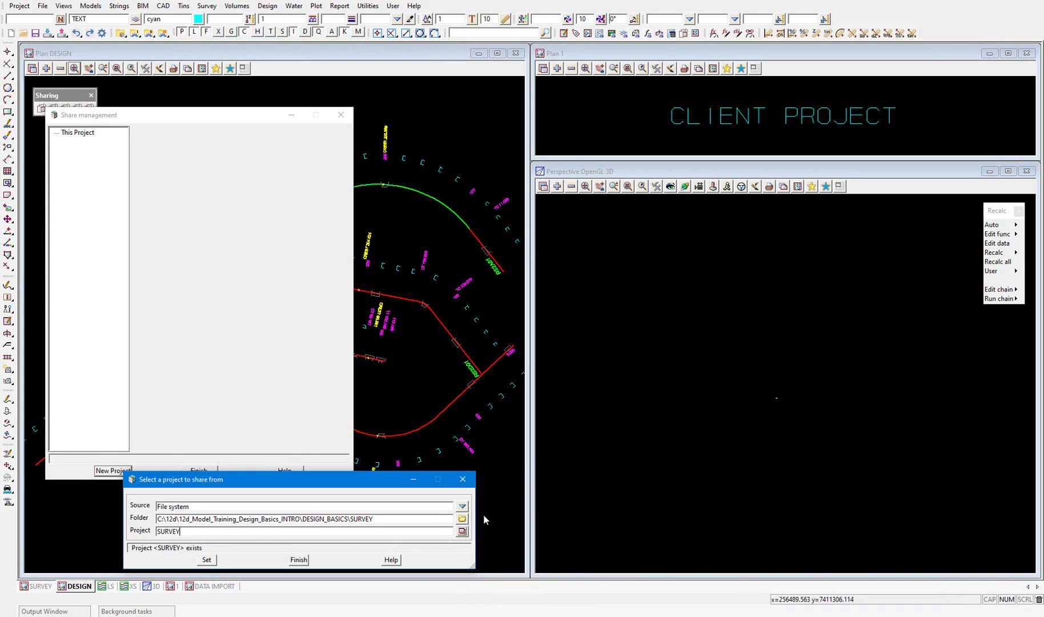
pyautogui.click(206, 560)
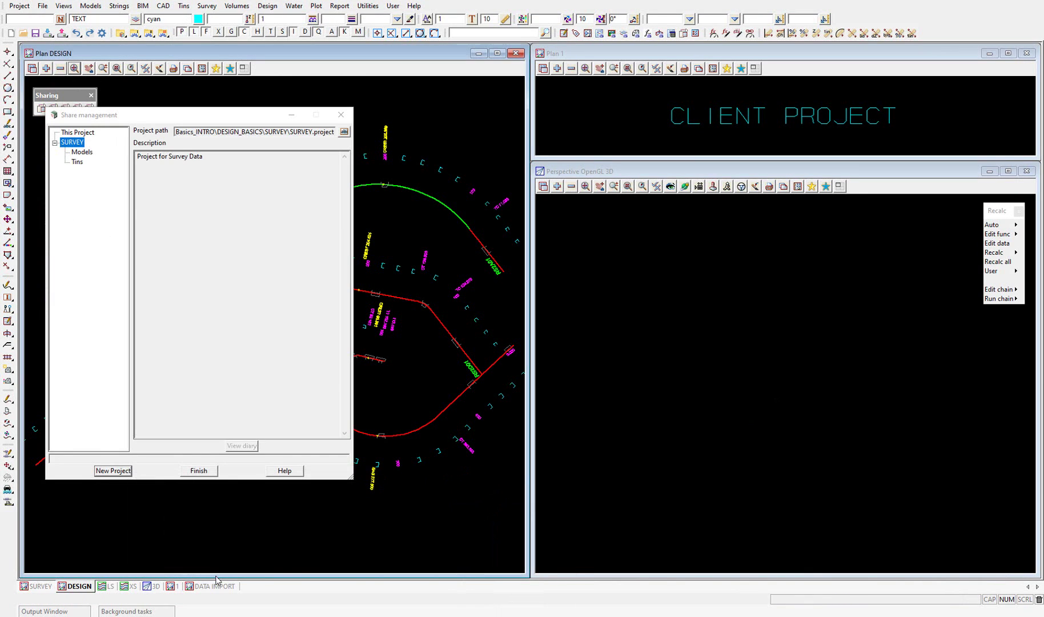
# Step: Tick all of the SURVEY project's models and share them into DESIGN
pyautogui.click(82, 152)
pyautogui.click(160, 163)
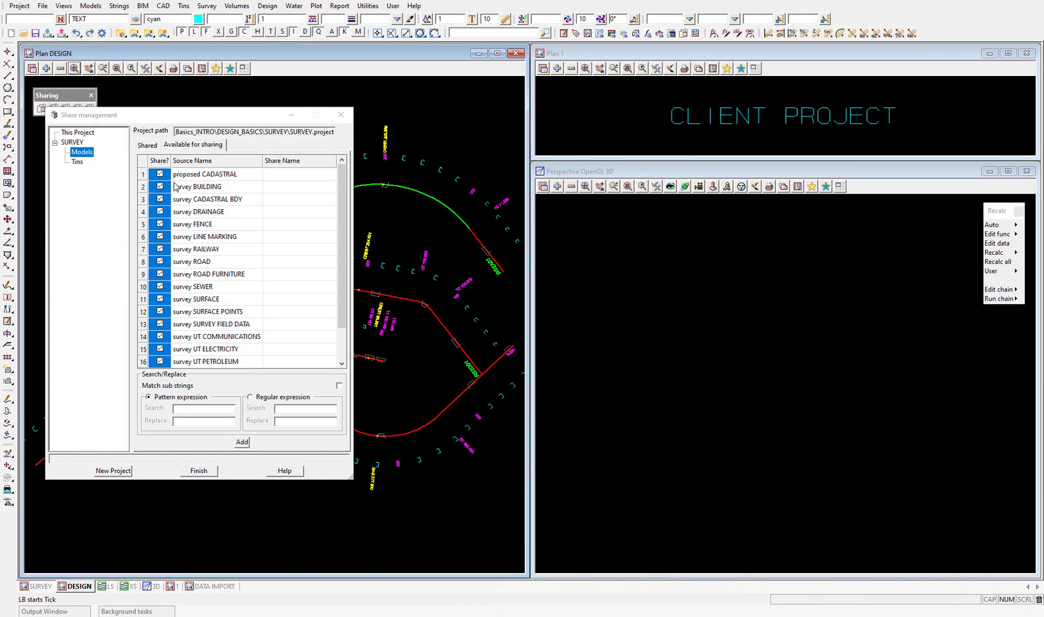
pyautogui.click(247, 442)
# Step: Add every model from proposed CADASTRAL to survey VEGETATION to Plan DESIGN
pyautogui.moveTo(161, 119); pyautogui.dragTo(670, 171)
pyautogui.click(46, 68)
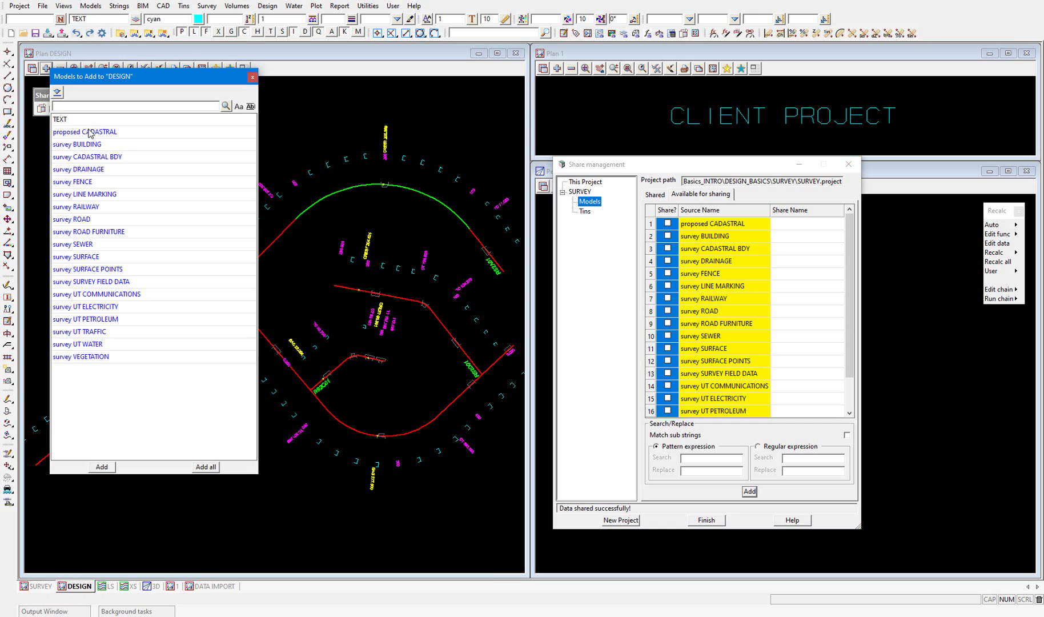
pyautogui.moveTo(90, 134); pyautogui.dragTo(89, 367)
pyautogui.click(102, 467)
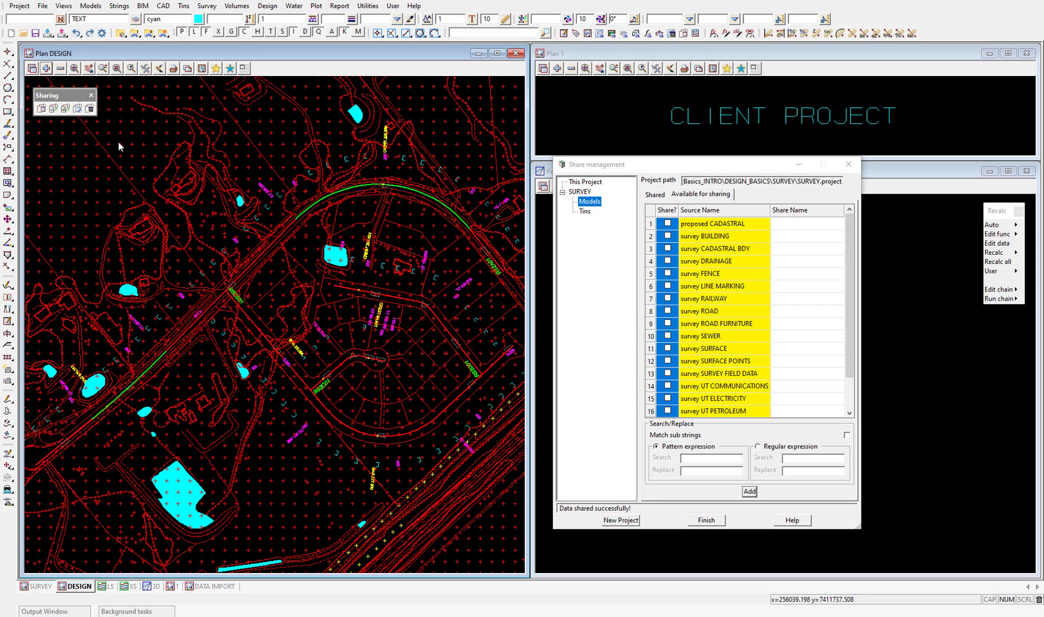
# Step: Undo the SURVEY model sharing and confirm the 'Undo Sharing models' warning
pyautogui.click(76, 34)
pyautogui.click(132, 69)
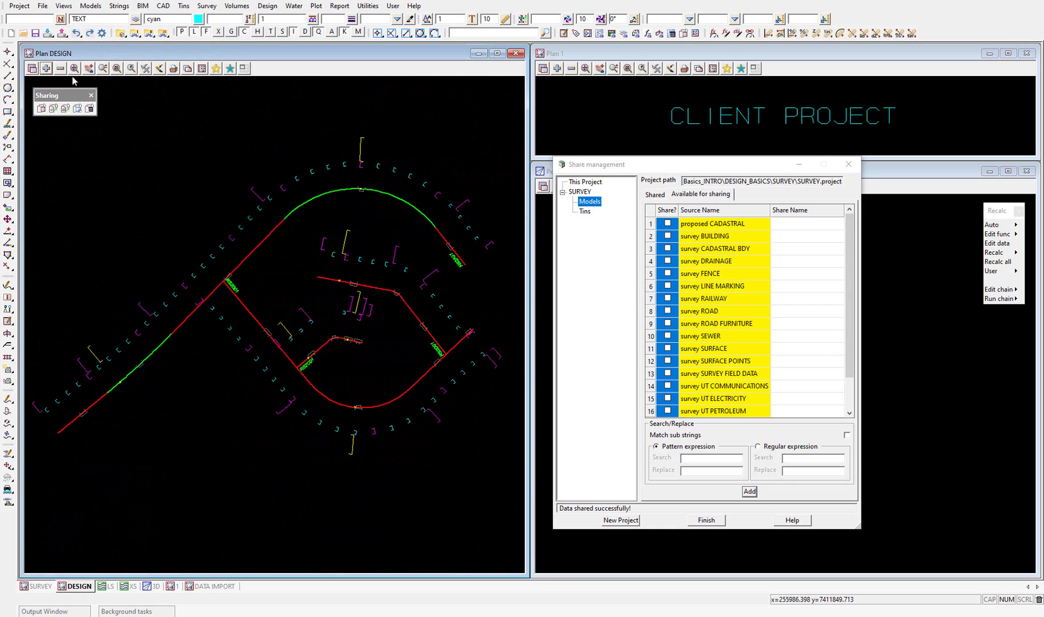
pyautogui.click(20, 7)
# Step: Delete the Projects > Sharing map file value, write it to env.4d, and close share management
pyautogui.moveTo(56, 108)
pyautogui.click(137, 149)
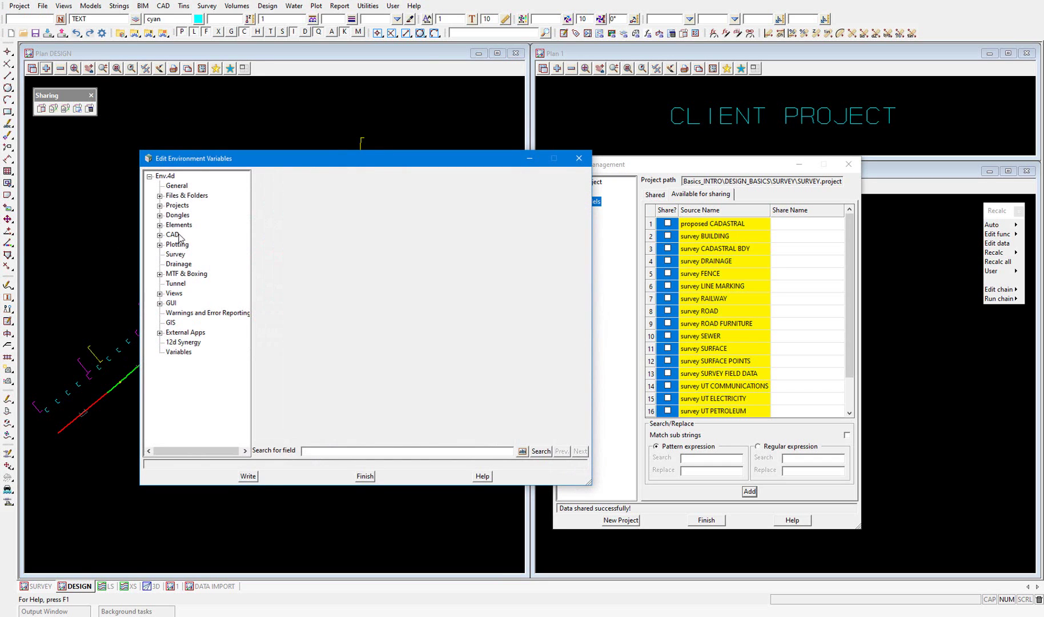
pyautogui.click(160, 205)
pyautogui.click(186, 254)
pyautogui.tripleClick(482, 277)
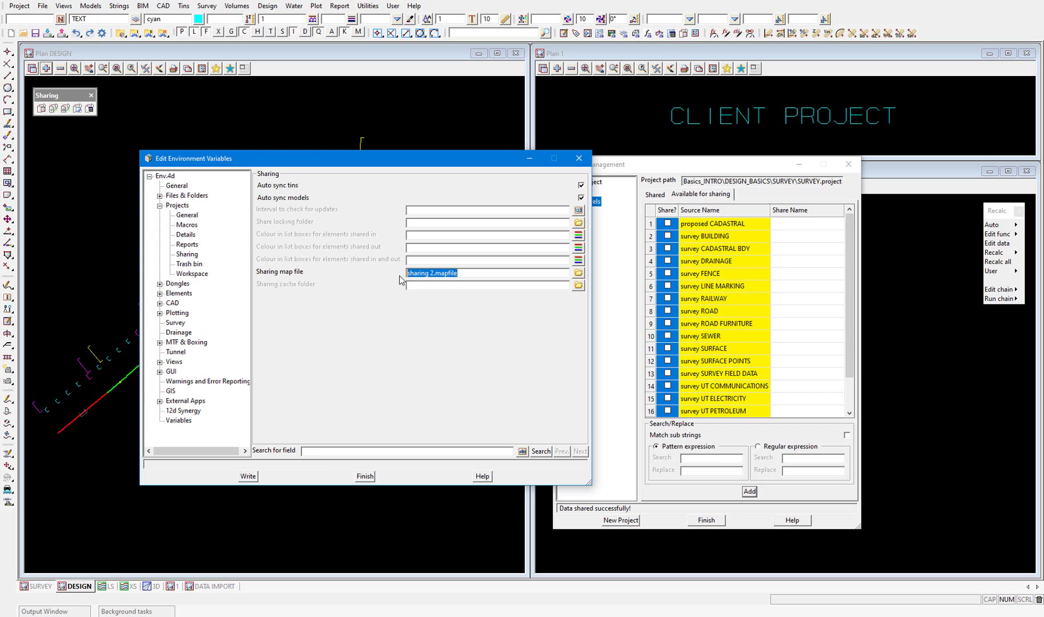
pyautogui.press('BackSpace')
pyautogui.click(248, 476)
pyautogui.click(290, 602)
pyautogui.click(400, 601)
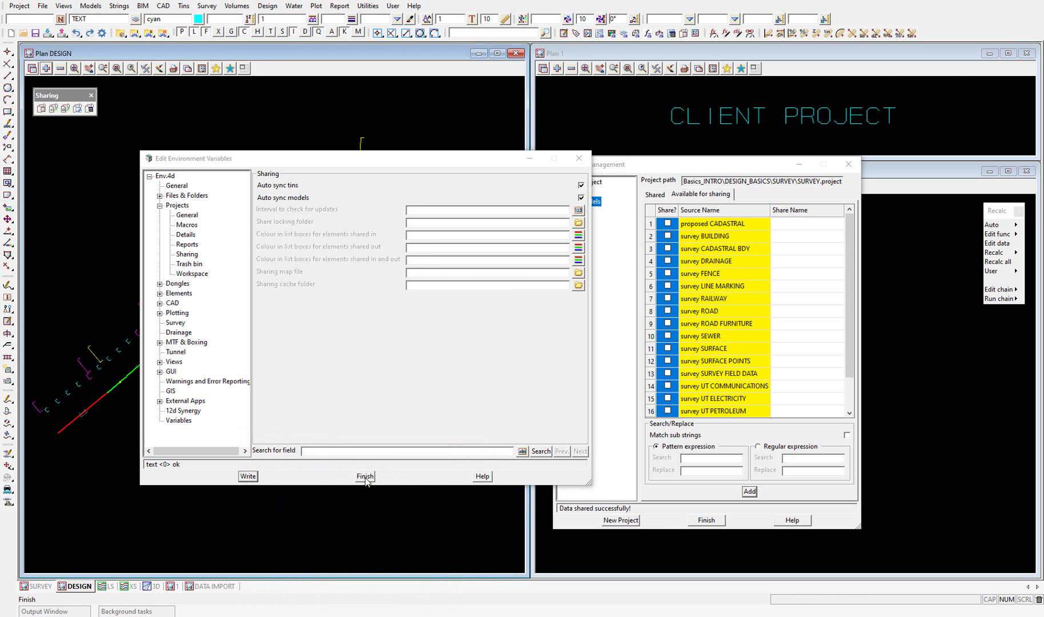
pyautogui.click(365, 476)
pyautogui.click(706, 520)
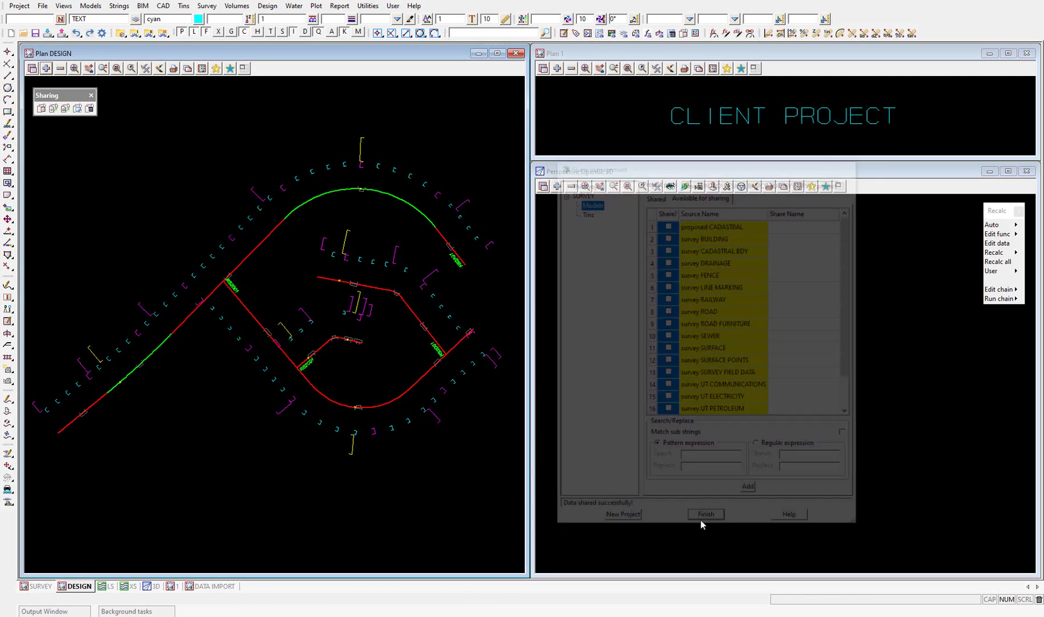
# Step: Restart the project, answering Yes to save it first
pyautogui.click(22, 8)
pyautogui.click(38, 118)
pyautogui.click(480, 329)
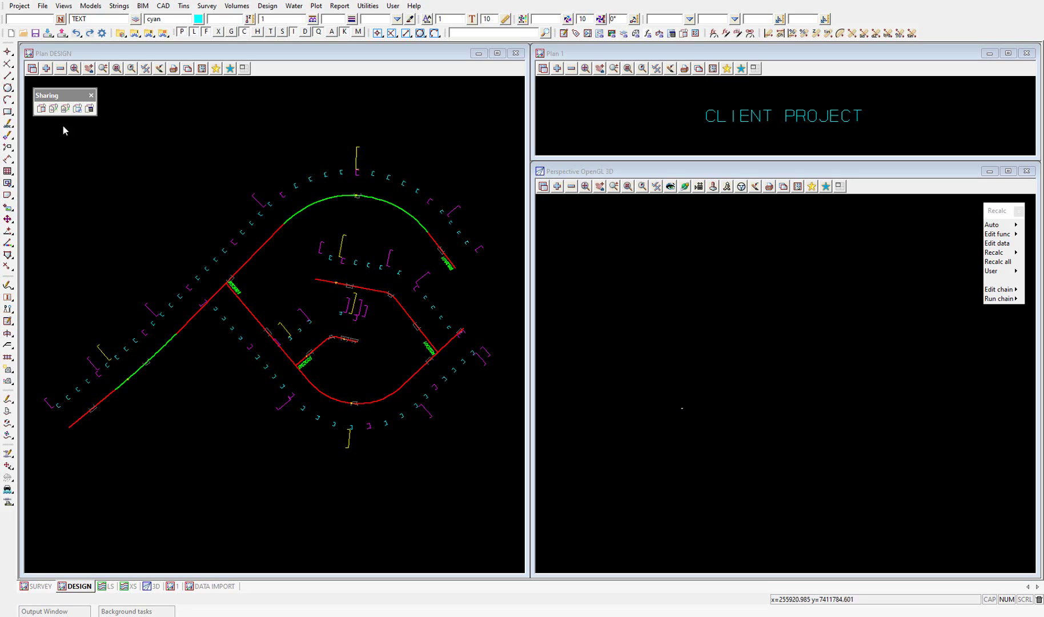
# Step: Open the Sharing map files table, move it upper left, and insert two empty rows
pyautogui.click(19, 6)
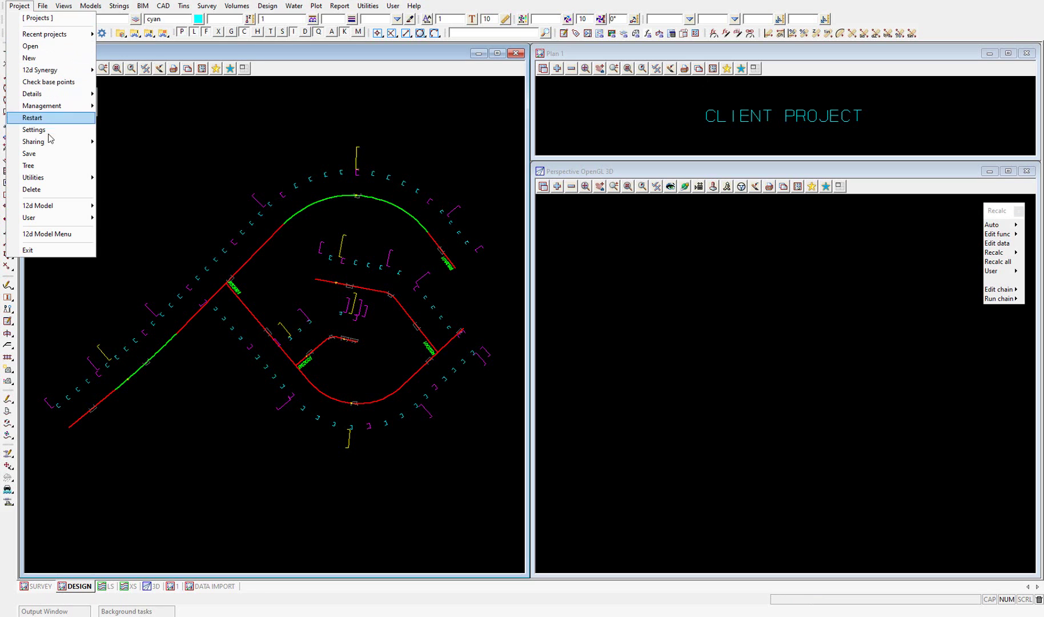
pyautogui.moveTo(50, 143)
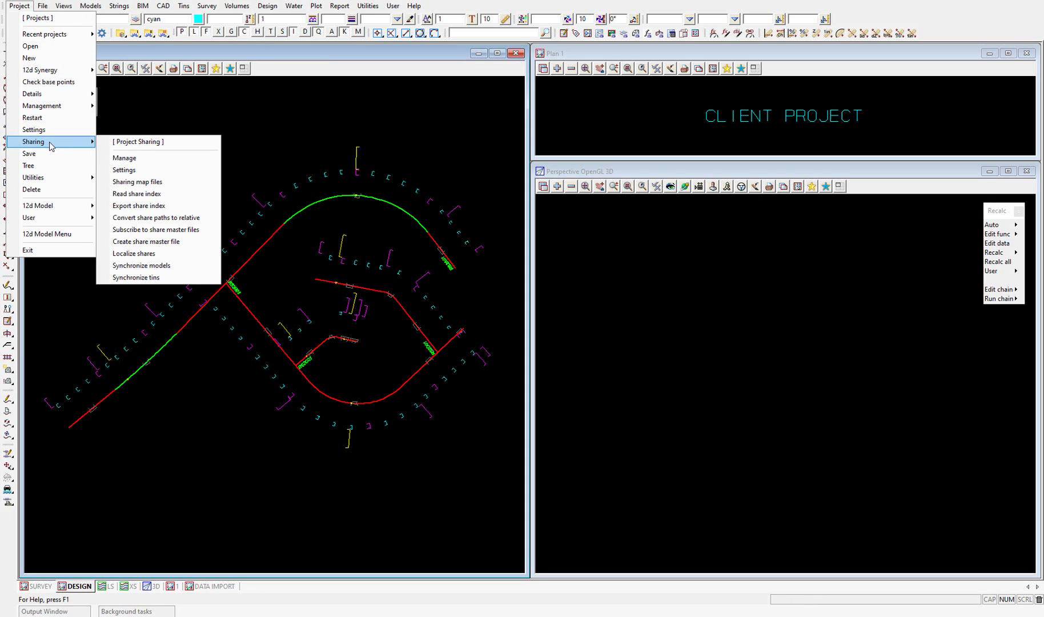
pyautogui.click(149, 182)
pyautogui.moveTo(186, 188); pyautogui.dragTo(69, 140)
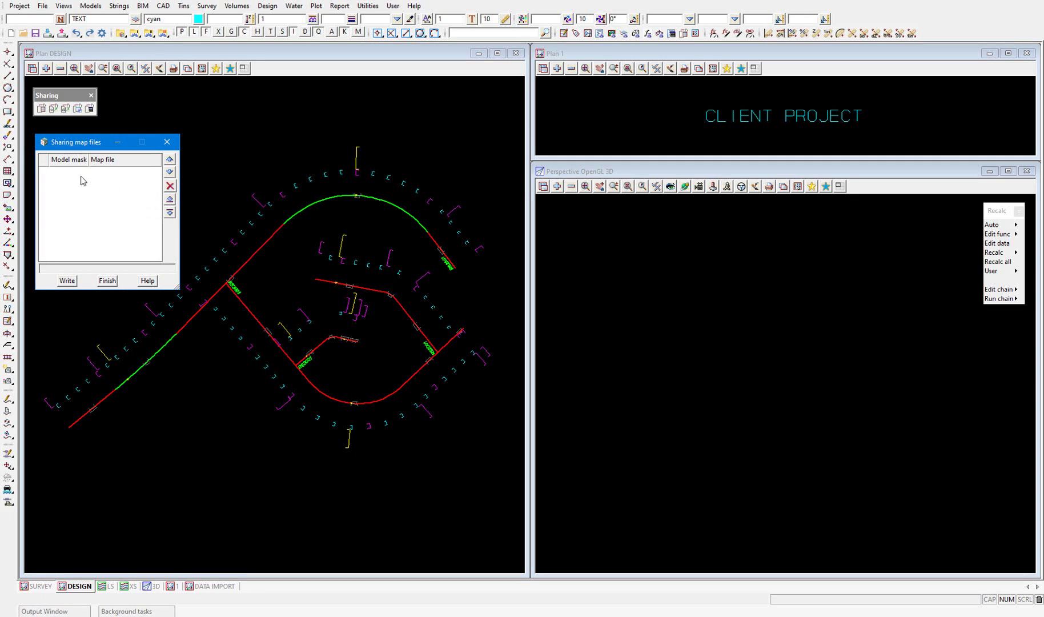
pyautogui.click(169, 212)
pyautogui.click(170, 212)
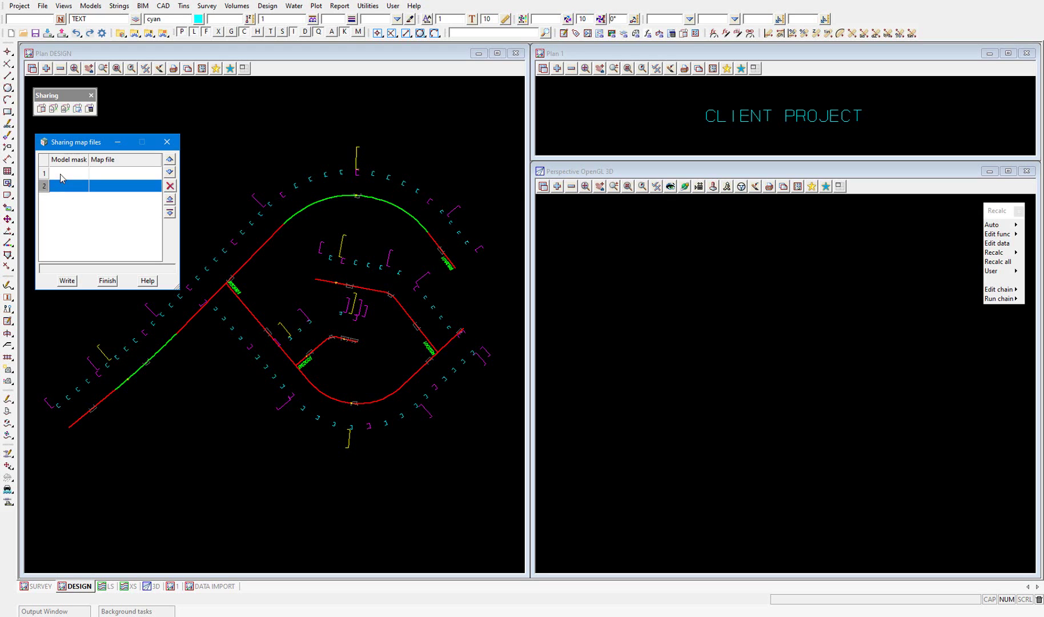
# Step: Enter model mask 'survey *' in row 1 and '*' in row 2
pyautogui.click(62, 173)
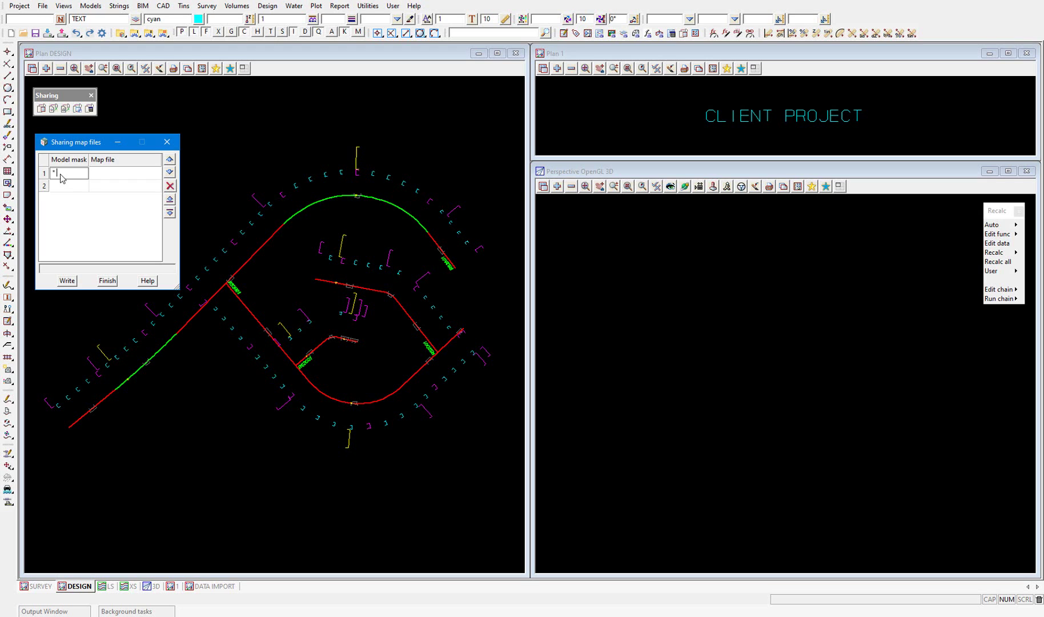
pyautogui.press('BackSpace')
pyautogui.write('survey')
pyautogui.click(75, 189)
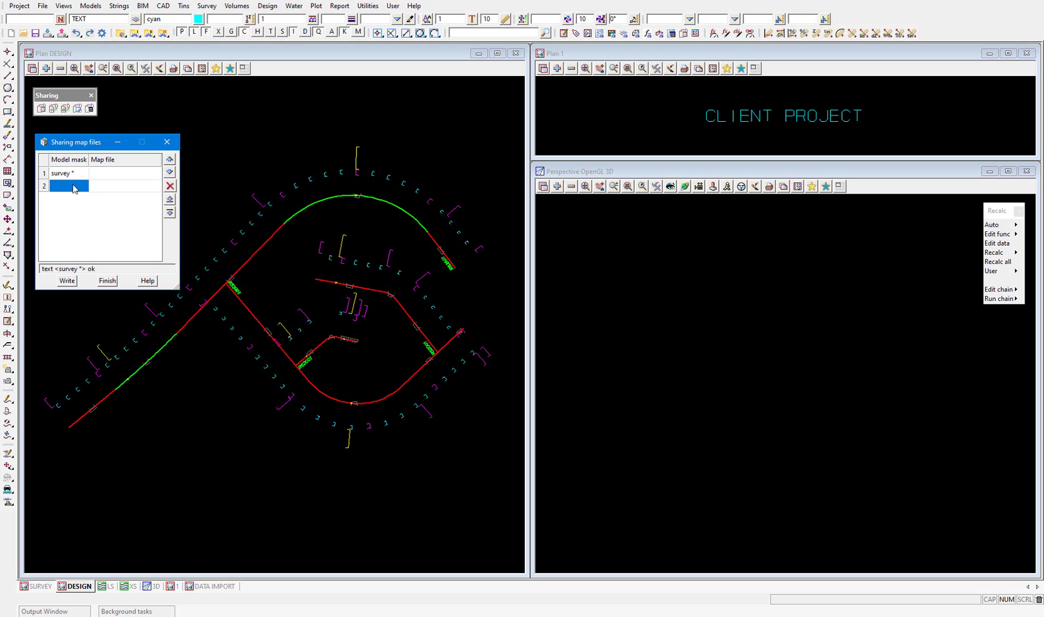
pyautogui.write('*')
# Step: Assign sharing.mapfile to the survey * row and sharing 2.mapfile to the * row
pyautogui.click(100, 178)
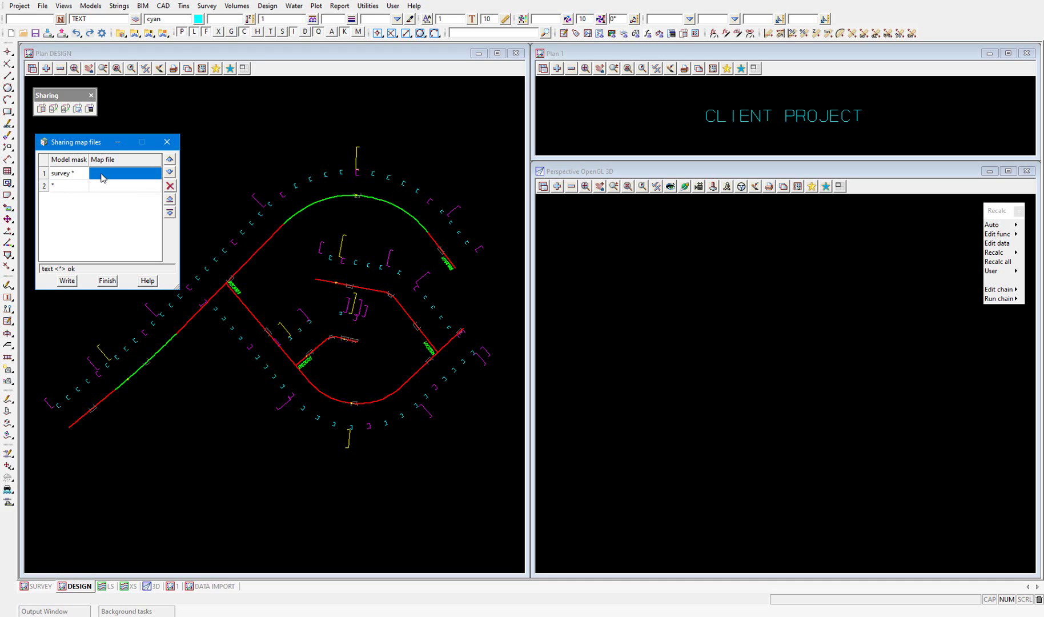
pyautogui.click(100, 178)
pyautogui.doubleClick(132, 216)
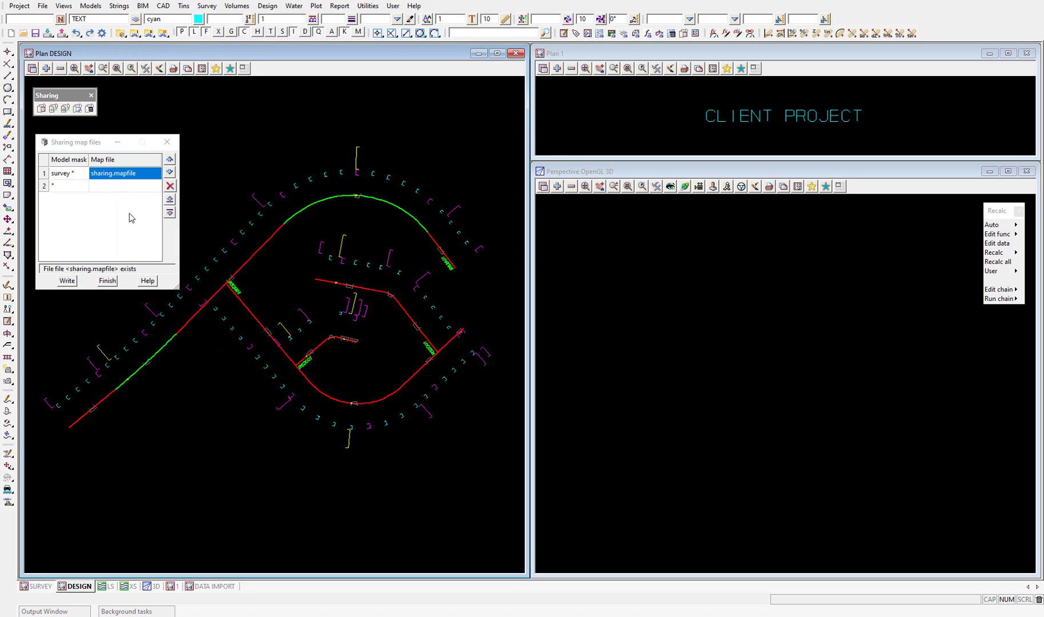
pyautogui.click(112, 187)
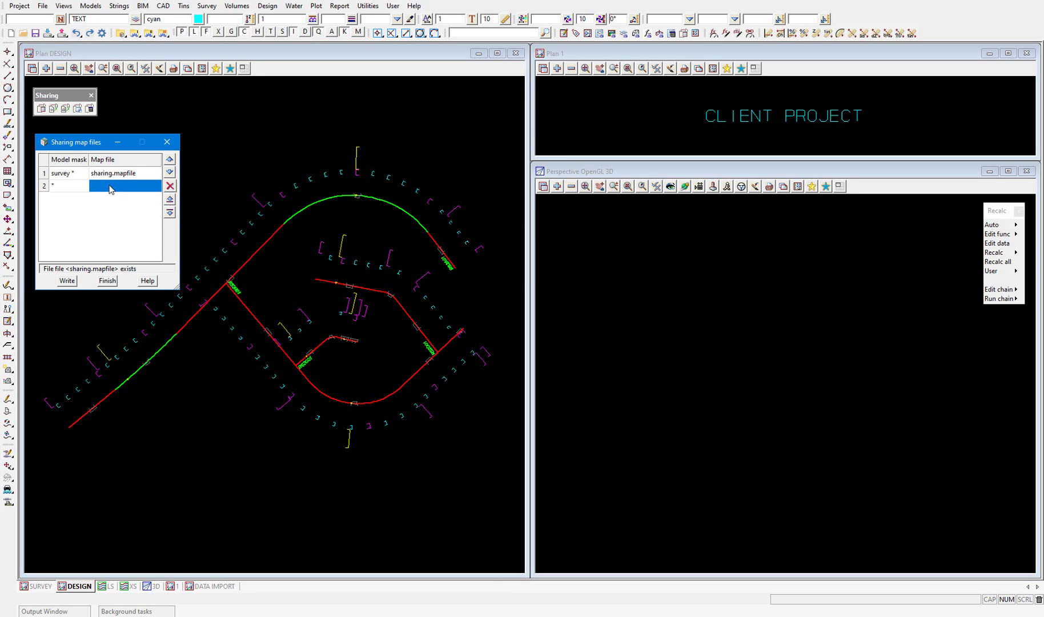
pyautogui.click(110, 189)
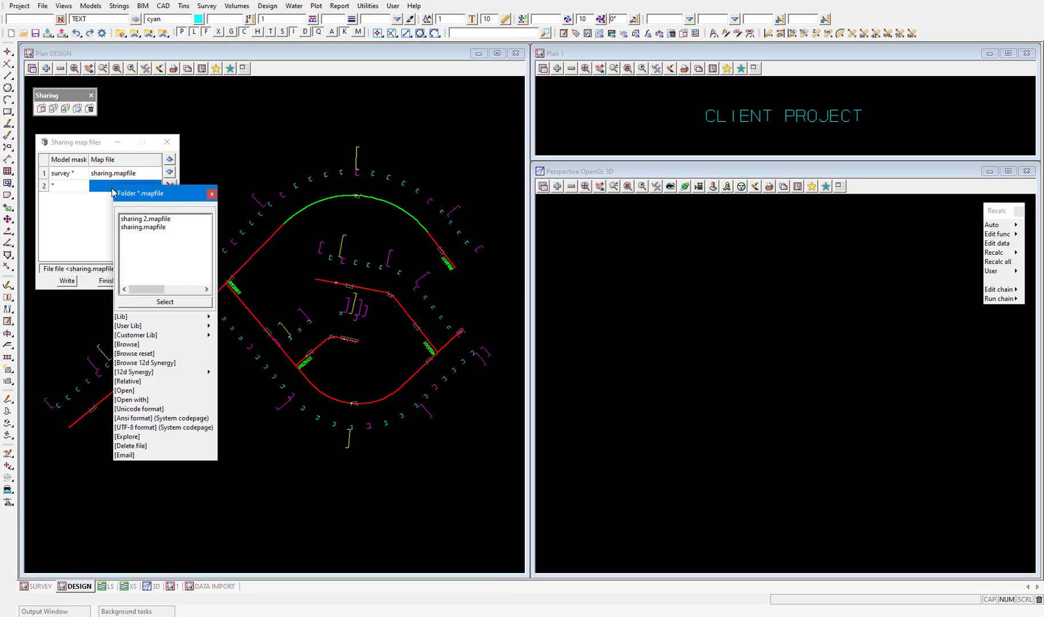
pyautogui.doubleClick(140, 220)
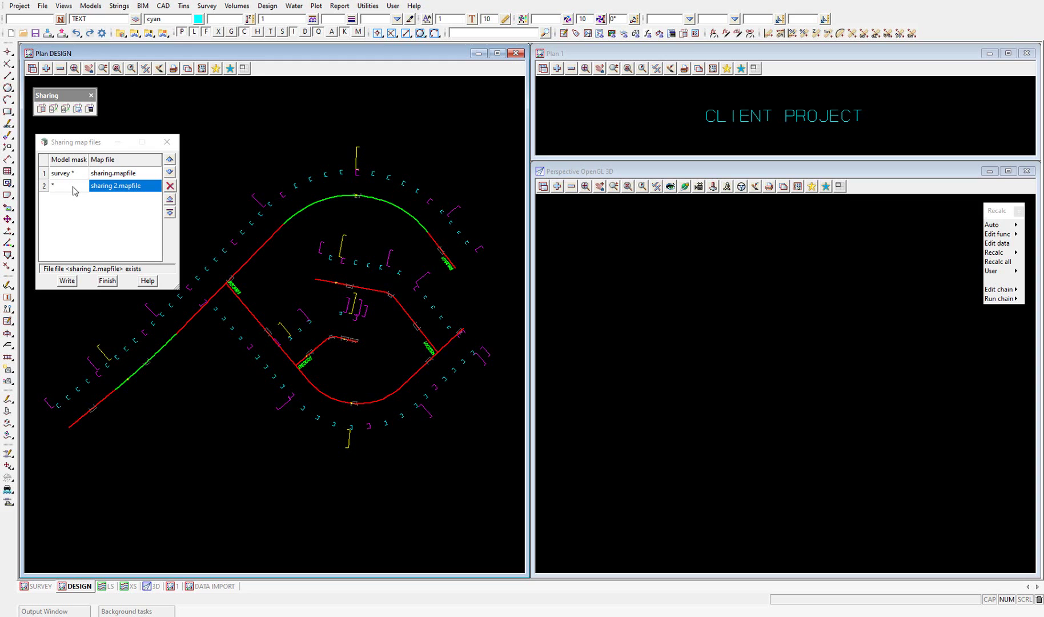
# Step: Write the mapping table to sharing_map_files.4d in the current folder and close the dialog
pyautogui.click(68, 281)
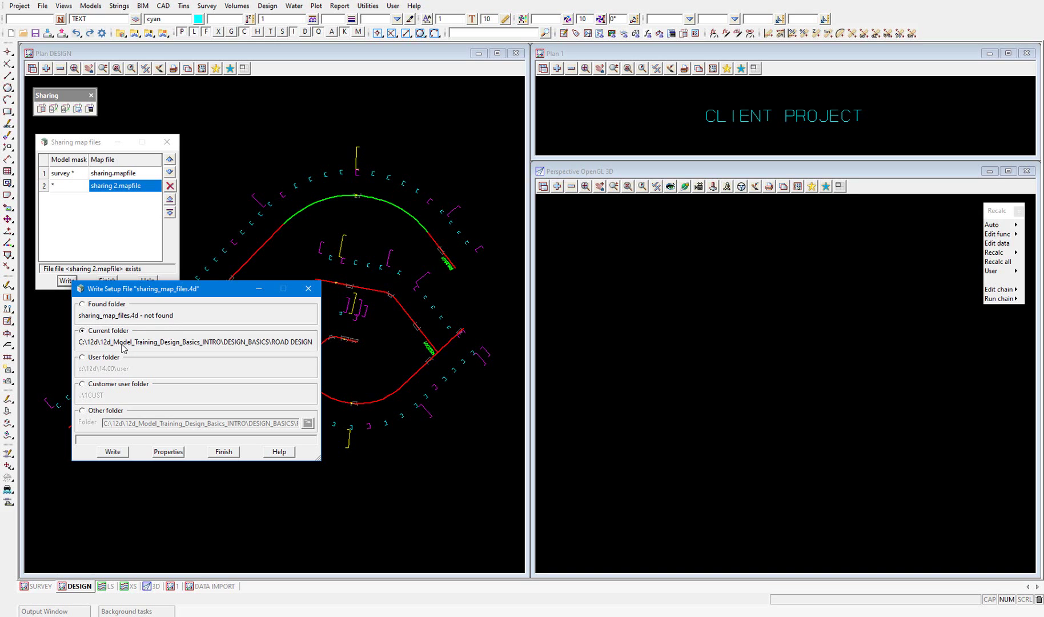
pyautogui.click(115, 451)
pyautogui.click(231, 453)
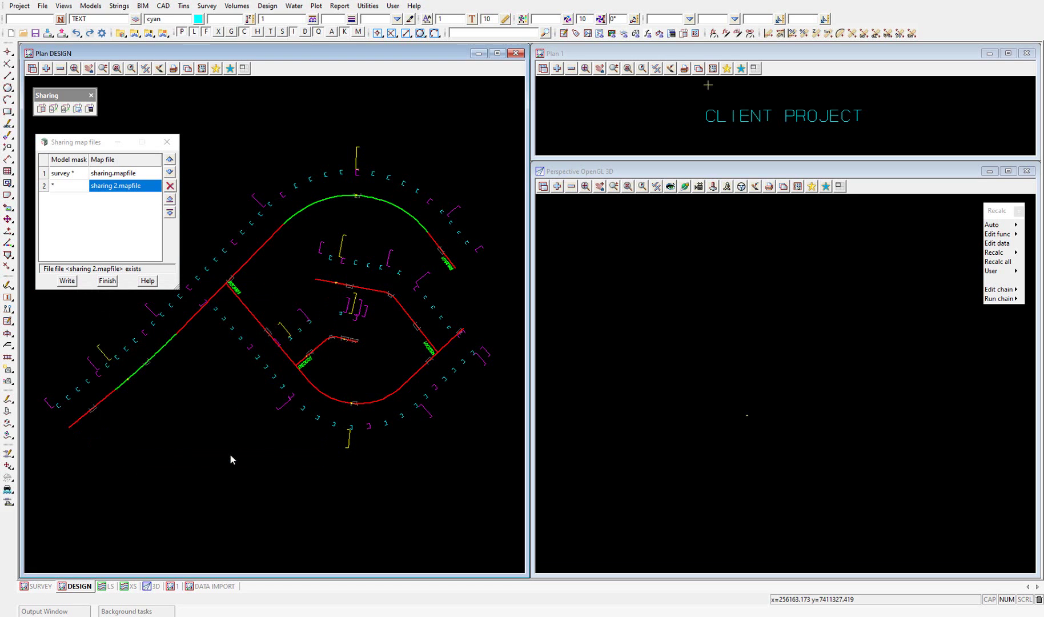
pyautogui.click(108, 281)
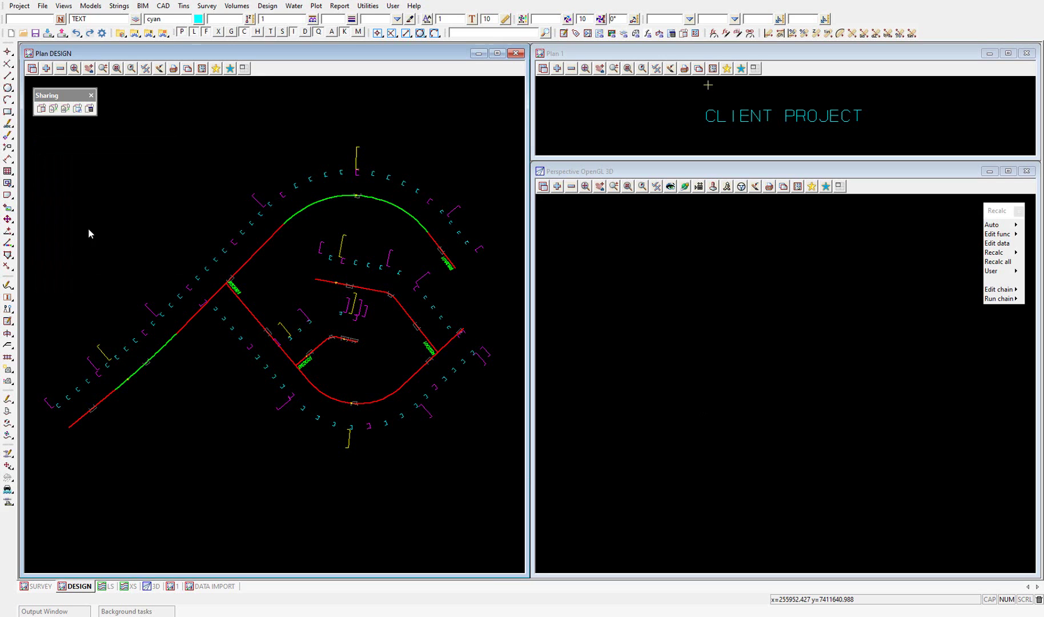
# Step: Link the SURVEY.project folder as a new share source in Share Management
pyautogui.click(41, 108)
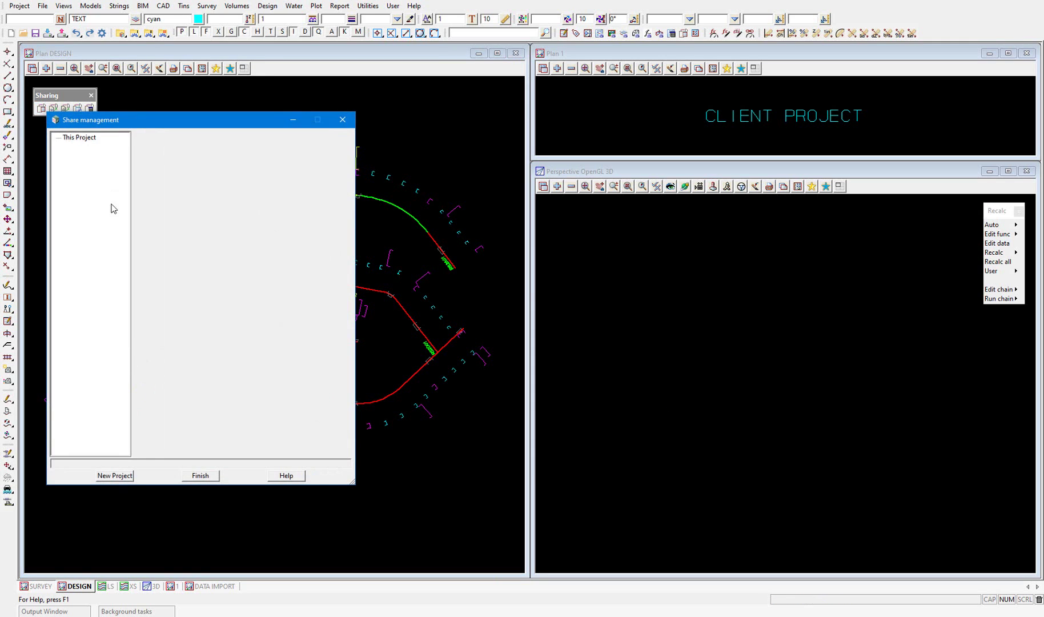
pyautogui.click(114, 476)
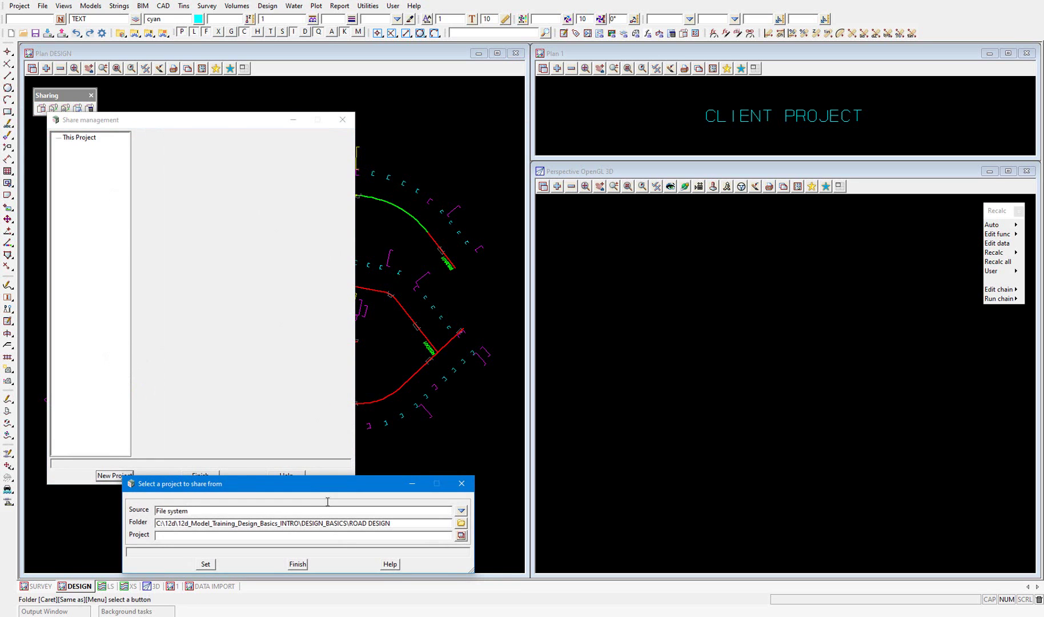
pyautogui.click(462, 523)
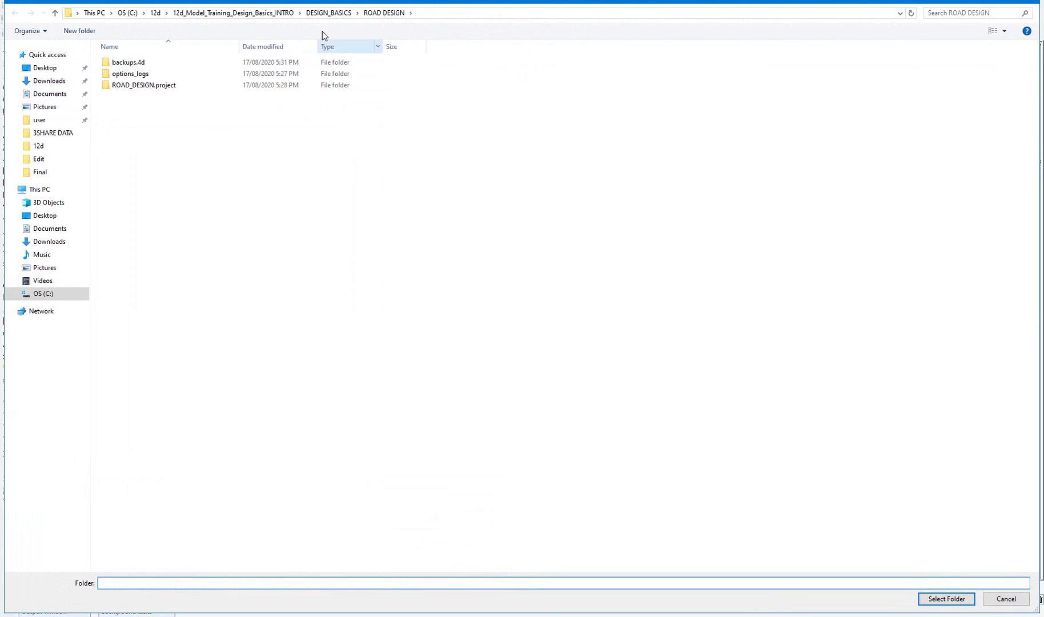
pyautogui.click(321, 14)
pyautogui.doubleClick(135, 121)
pyautogui.doubleClick(138, 74)
pyautogui.click(947, 599)
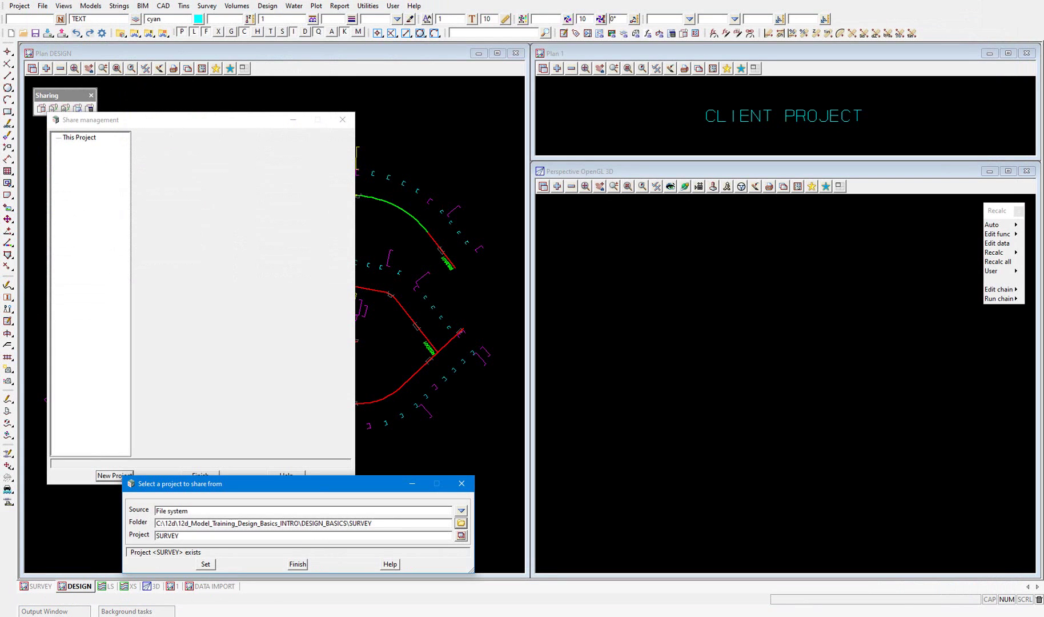
pyautogui.click(206, 564)
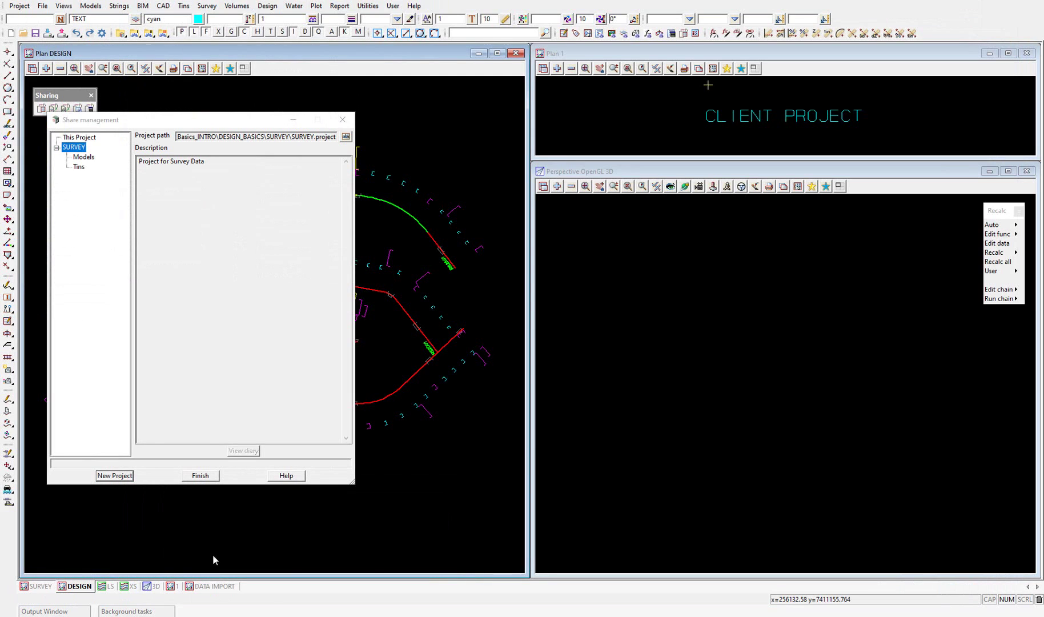
# Step: Tick every SURVEY model's Share? box and share them into this project
pyautogui.click(83, 157)
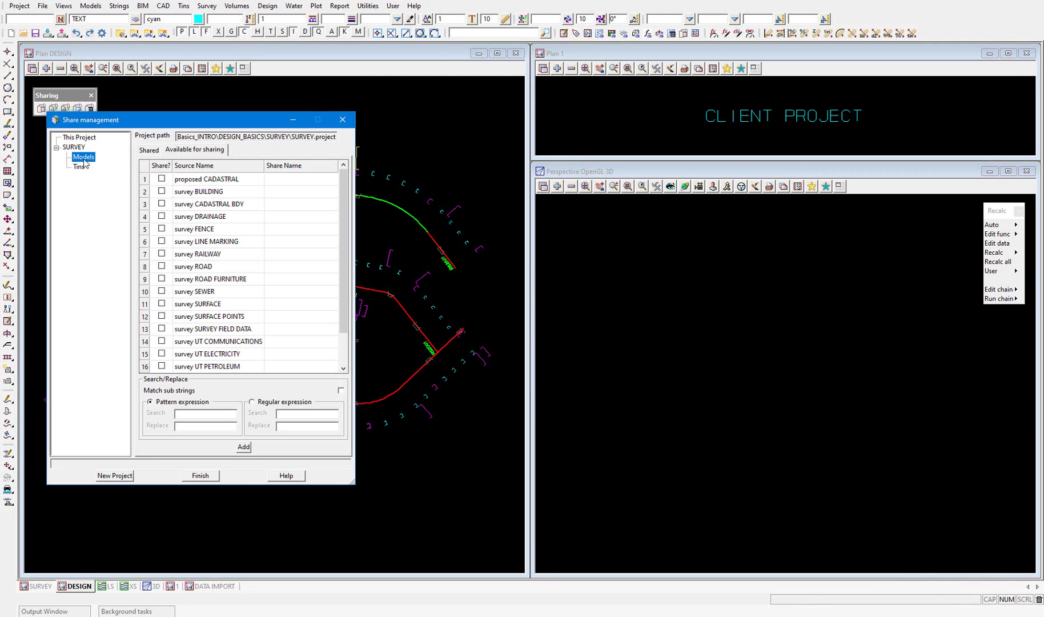
pyautogui.click(161, 166)
pyautogui.click(178, 192)
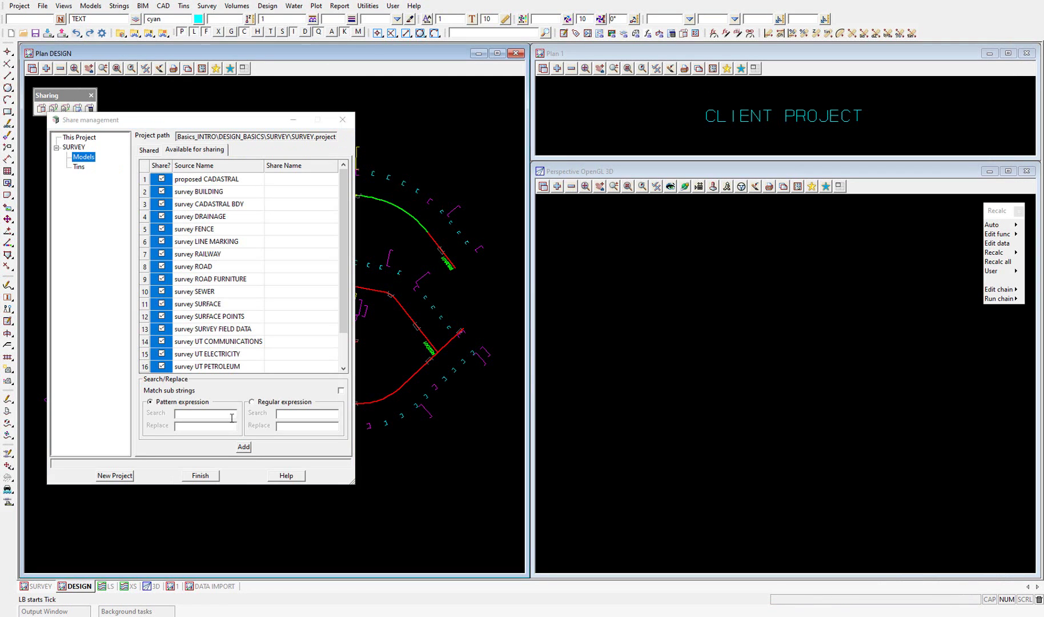
pyautogui.click(242, 447)
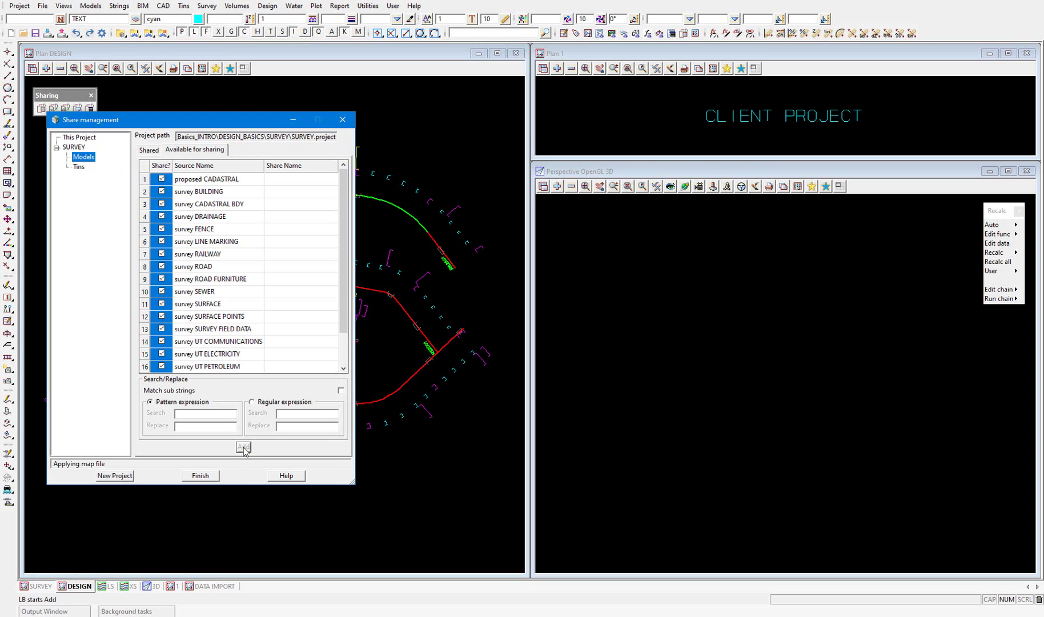
# Step: Close Share management and add proposed CADASTRAL through survey VEGETATION to Plan DESIGN
pyautogui.click(200, 476)
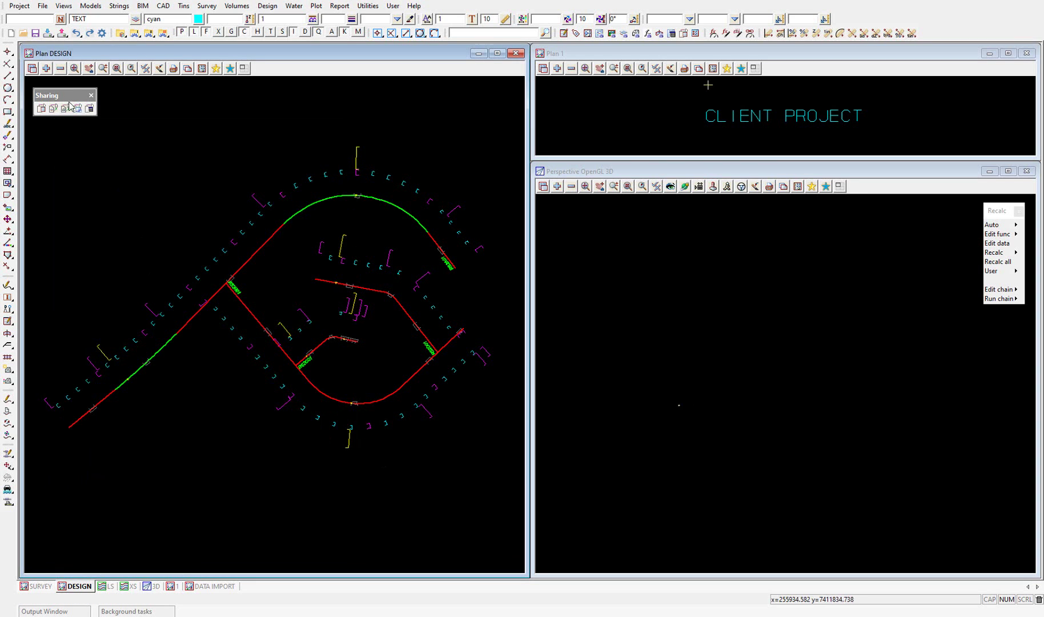
pyautogui.click(47, 68)
pyautogui.moveTo(92, 131); pyautogui.dragTo(96, 358)
pyautogui.click(105, 466)
pyautogui.scroll(1, 315, 295)
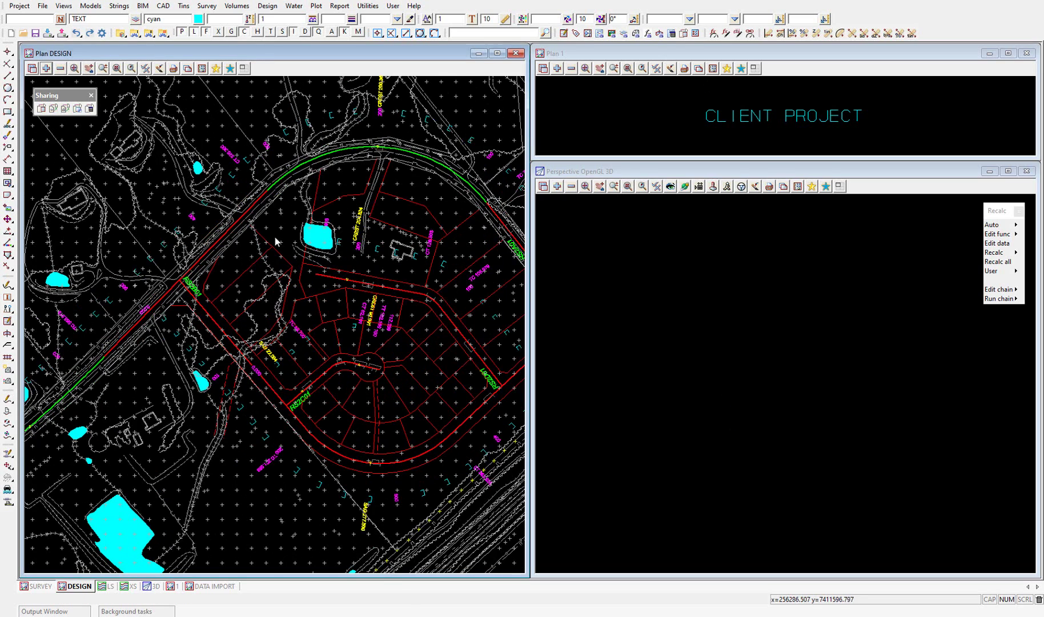
# Step: Remove the road design model from Plan DESIGN
pyautogui.click(60, 68)
pyautogui.doubleClick(100, 122)
pyautogui.scroll(-1, 219, 313)
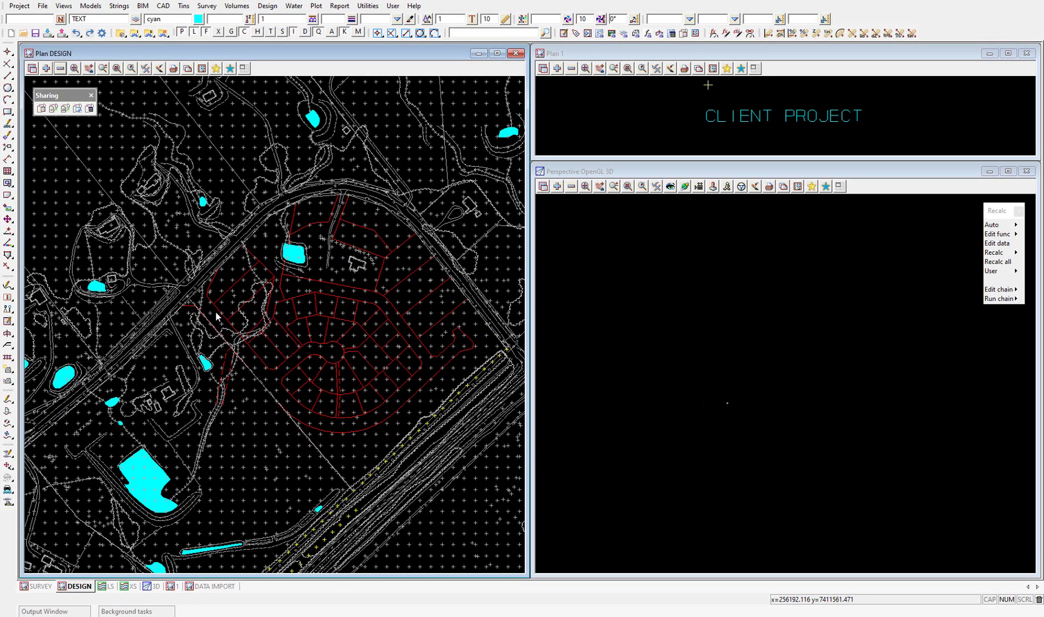
pyautogui.scroll(1, 257, 320)
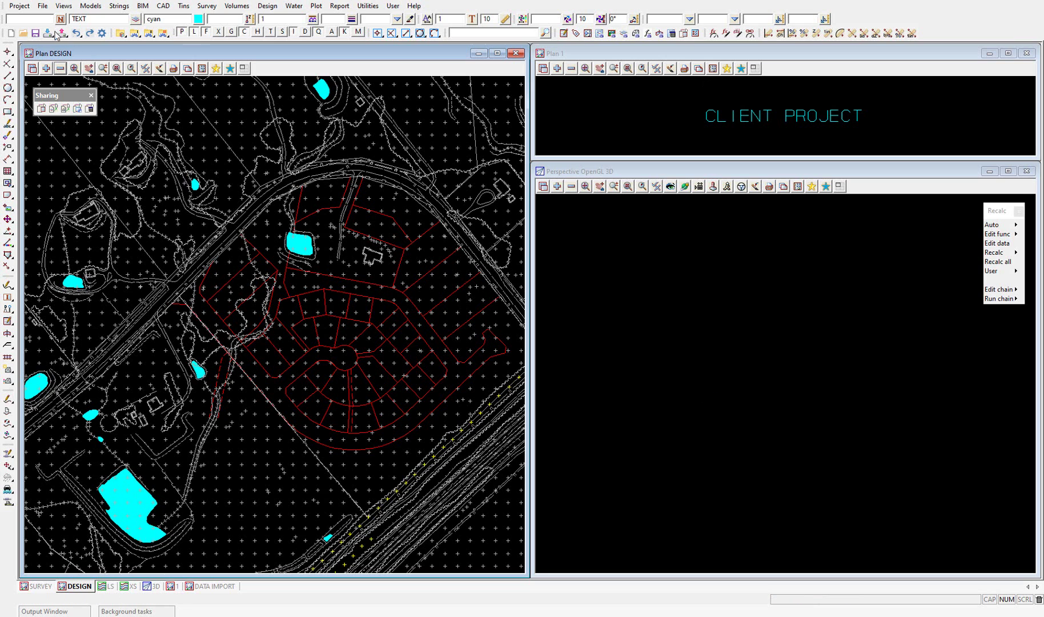
# Step: Save and restart the project, then check the reloaded survey data in Plan DESIGN
pyautogui.click(19, 6)
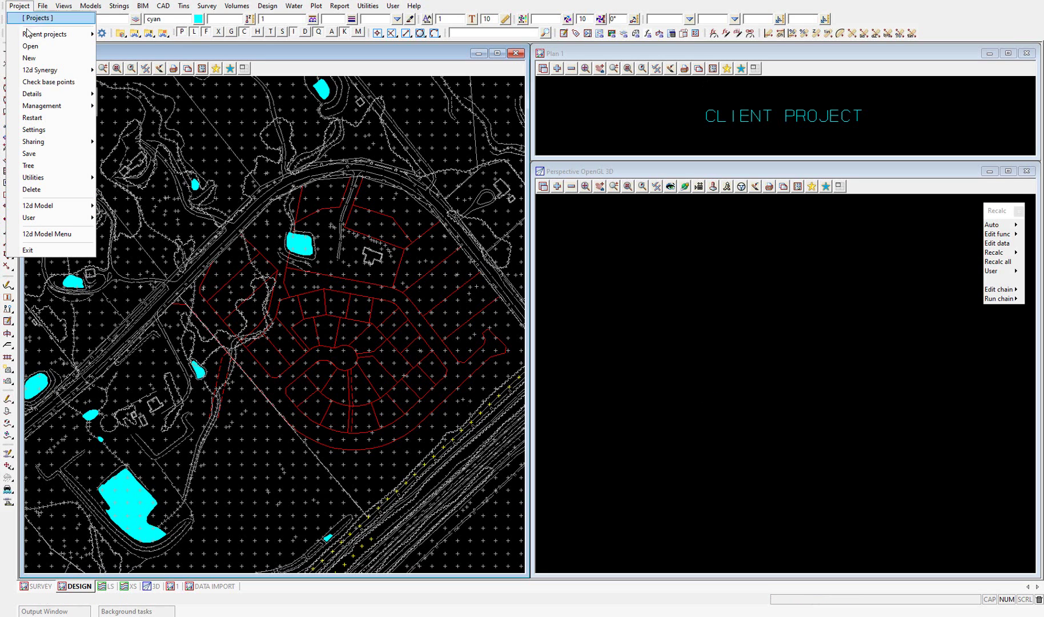
pyautogui.click(36, 118)
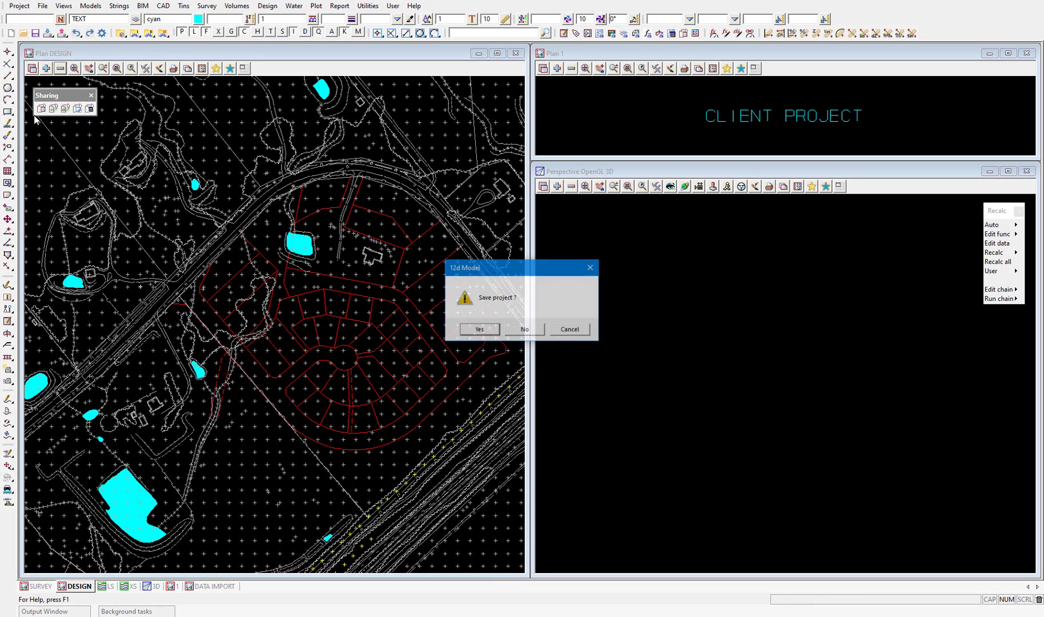
pyautogui.click(486, 330)
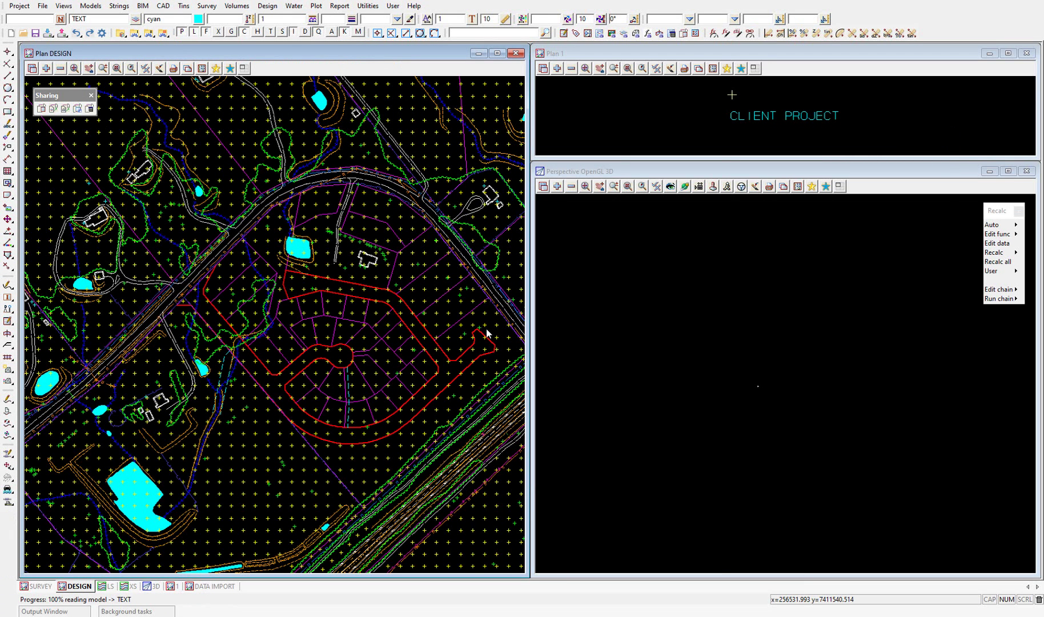
pyautogui.scroll(-3, 331, 313)
pyautogui.scroll(1, 323, 323)
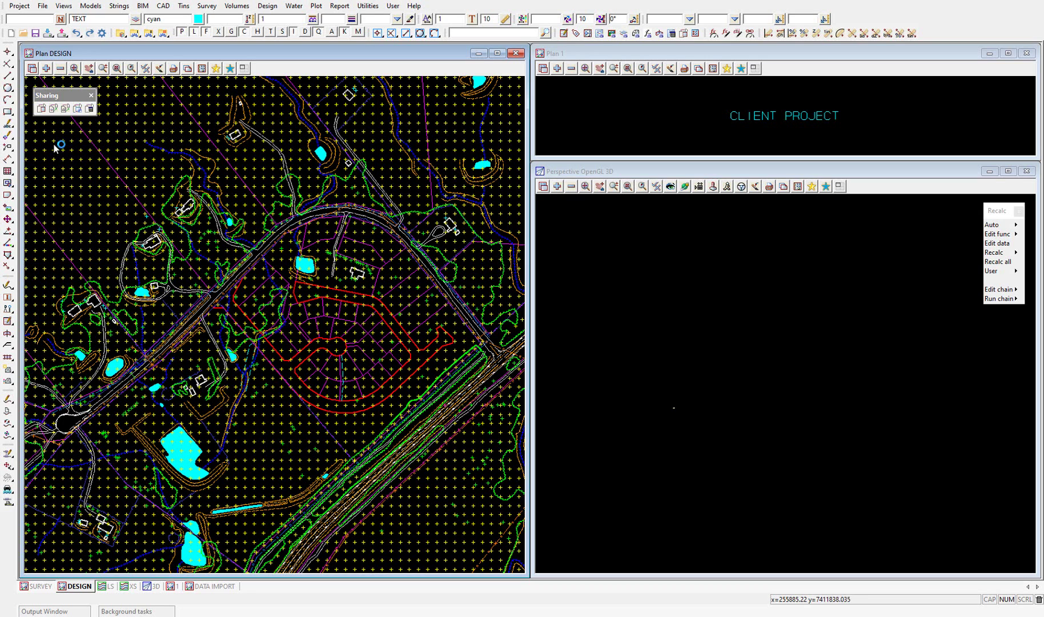
# Step: Tick every shared model with Toggle all and synchronise, redrawing survey grey and cadastral red
pyautogui.click(53, 110)
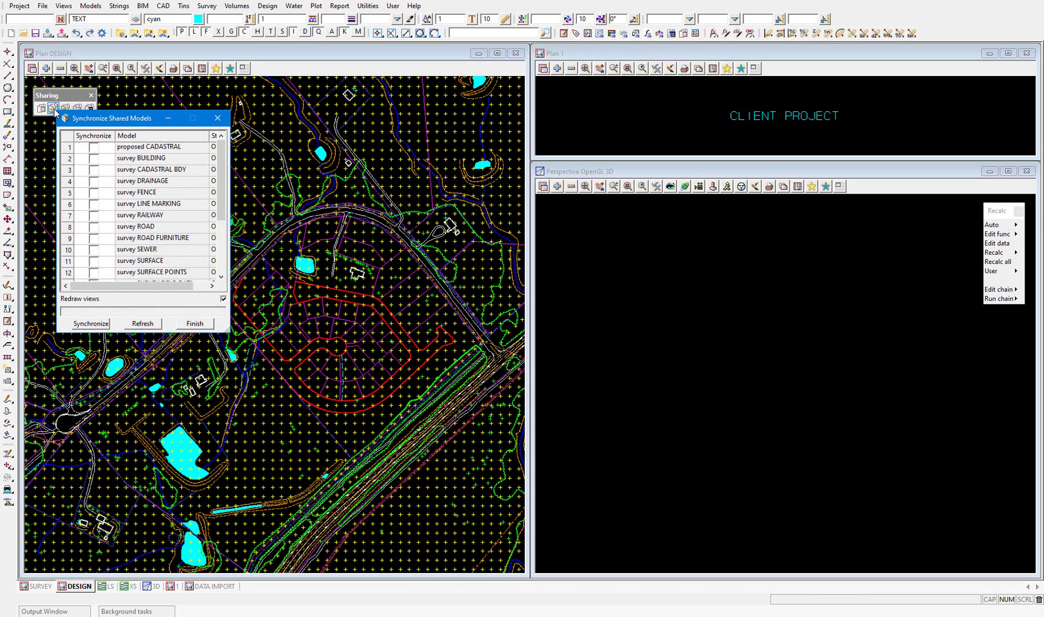
pyautogui.moveTo(101, 123); pyautogui.dragTo(102, 140)
pyautogui.scroll(-3, 99, 212)
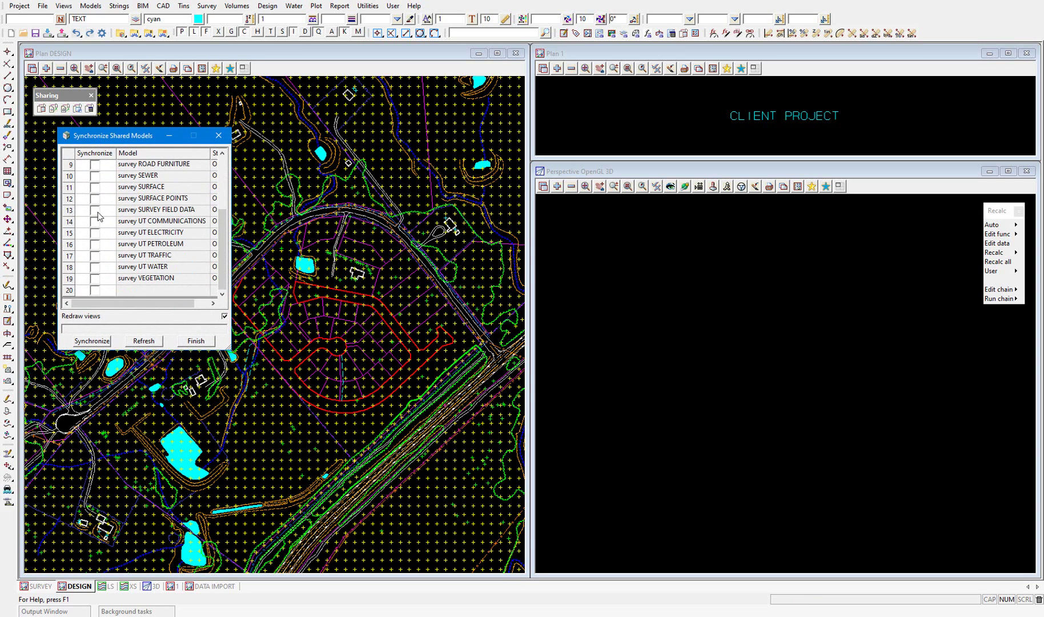
pyautogui.scroll(3, 101, 223)
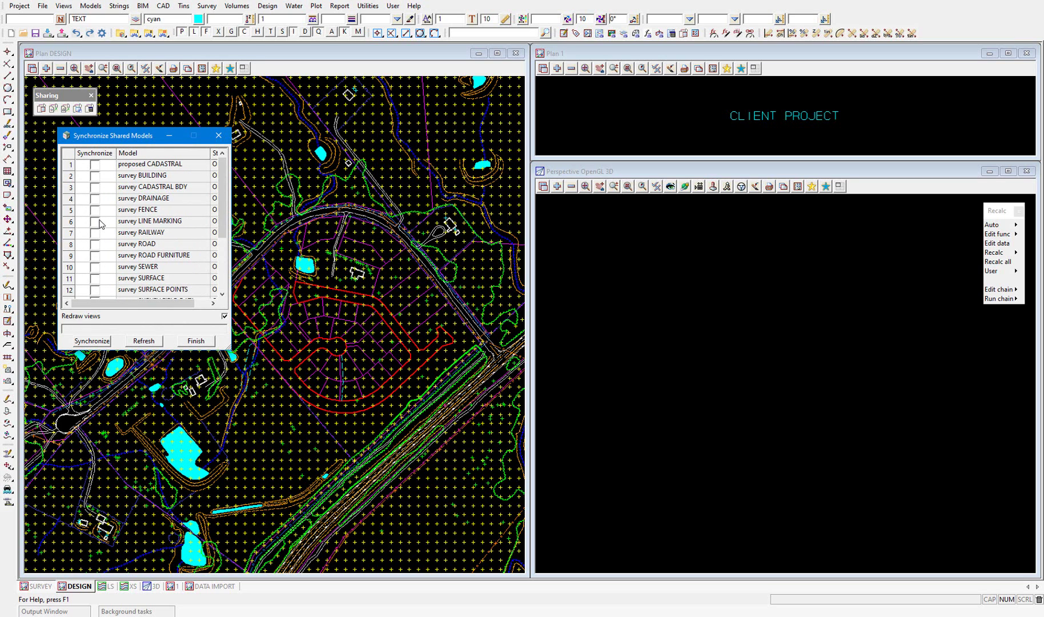
pyautogui.click(101, 153)
pyautogui.rightClick(102, 154)
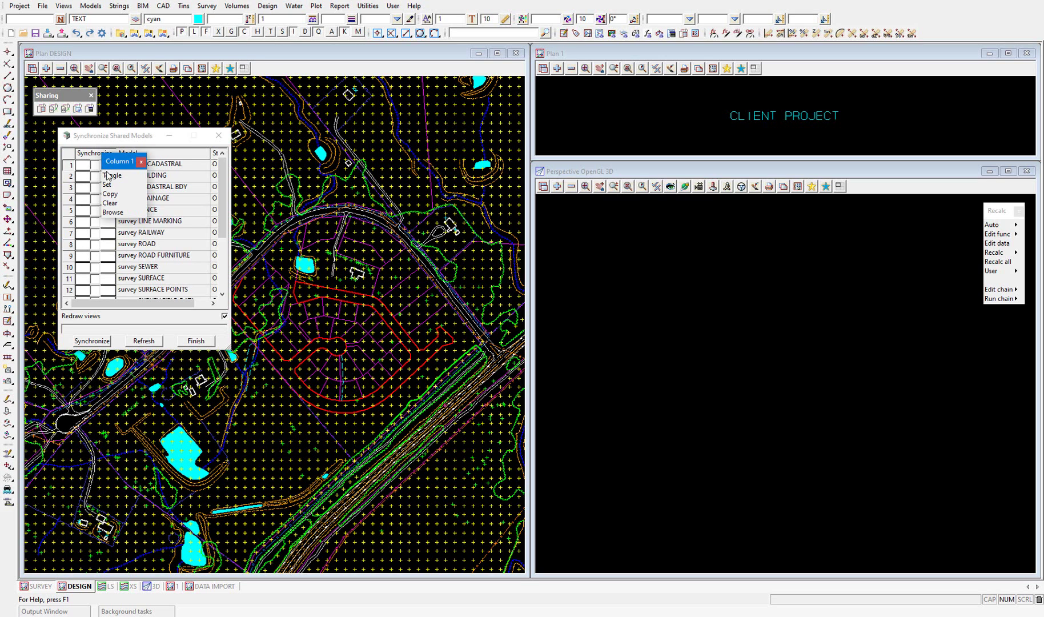
pyautogui.click(110, 176)
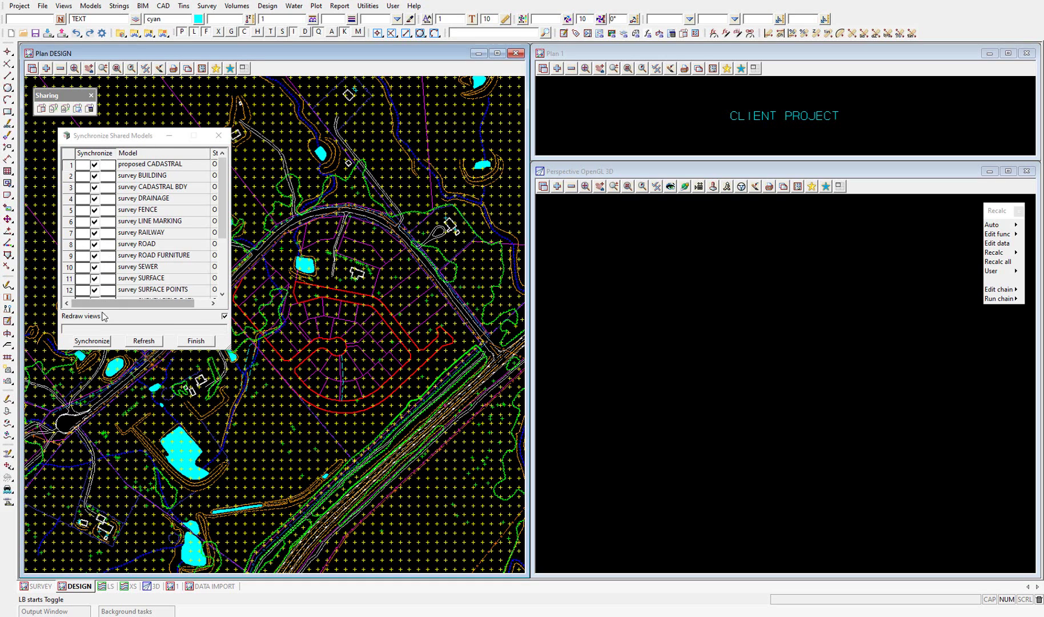
pyautogui.click(96, 347)
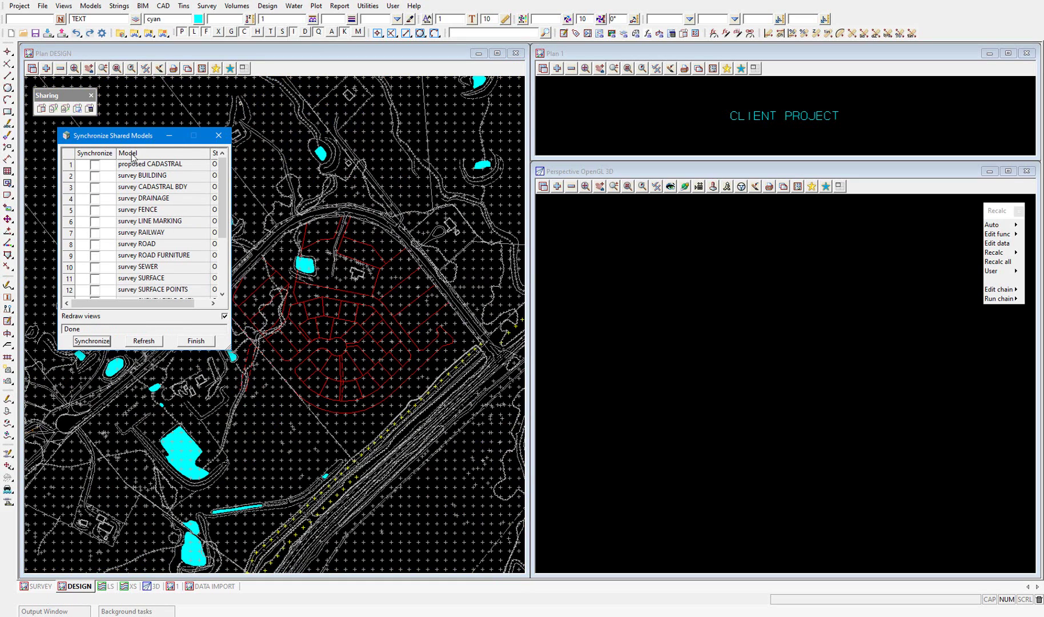
pyautogui.moveTo(116, 139); pyautogui.dragTo(605, 241)
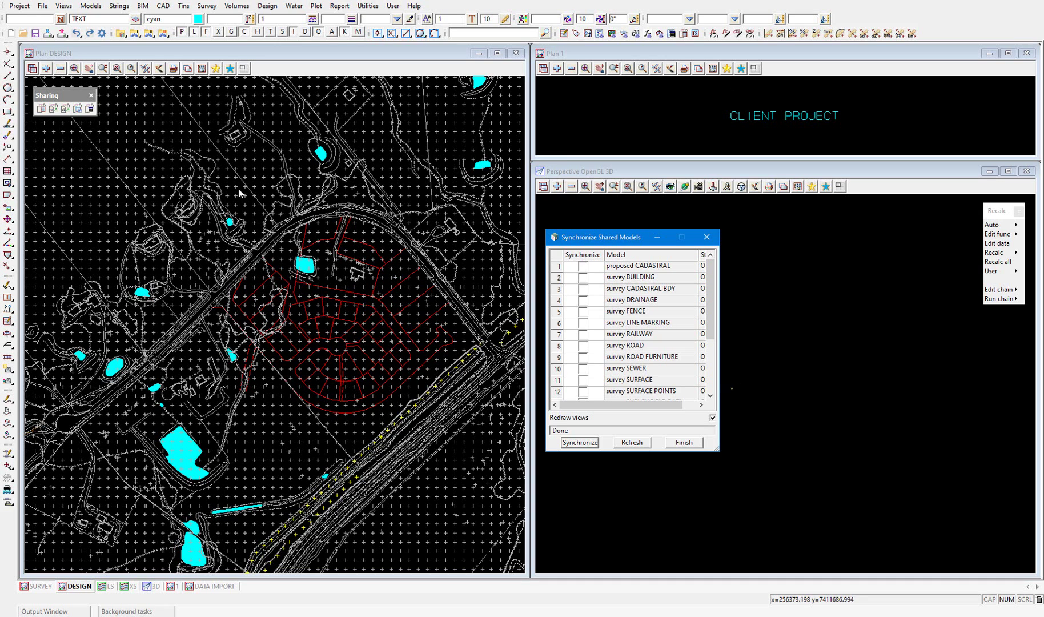
pyautogui.click(19, 6)
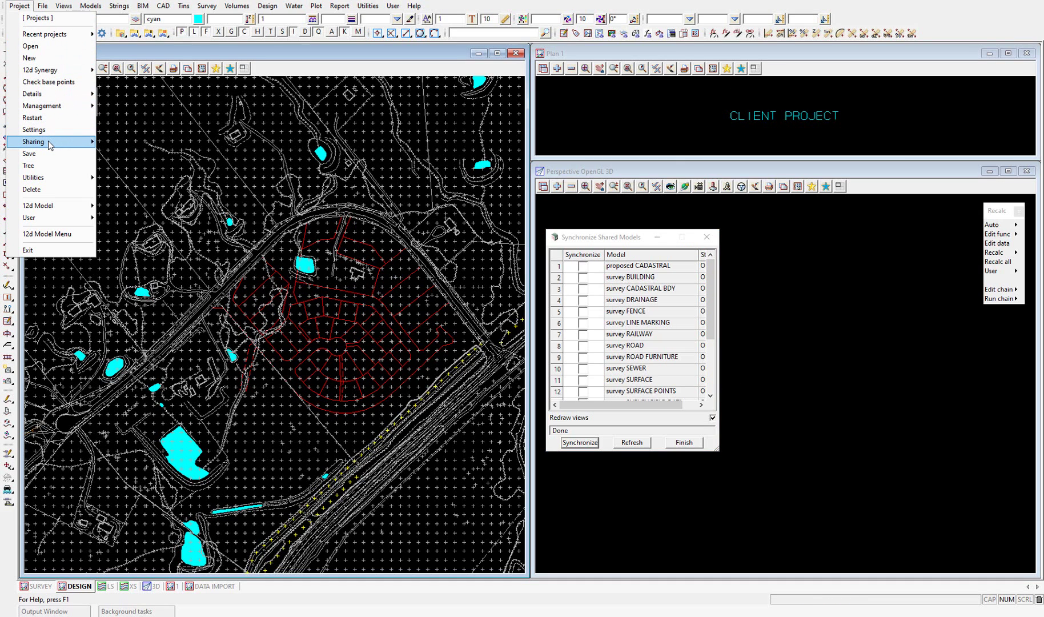
pyautogui.moveTo(51, 145)
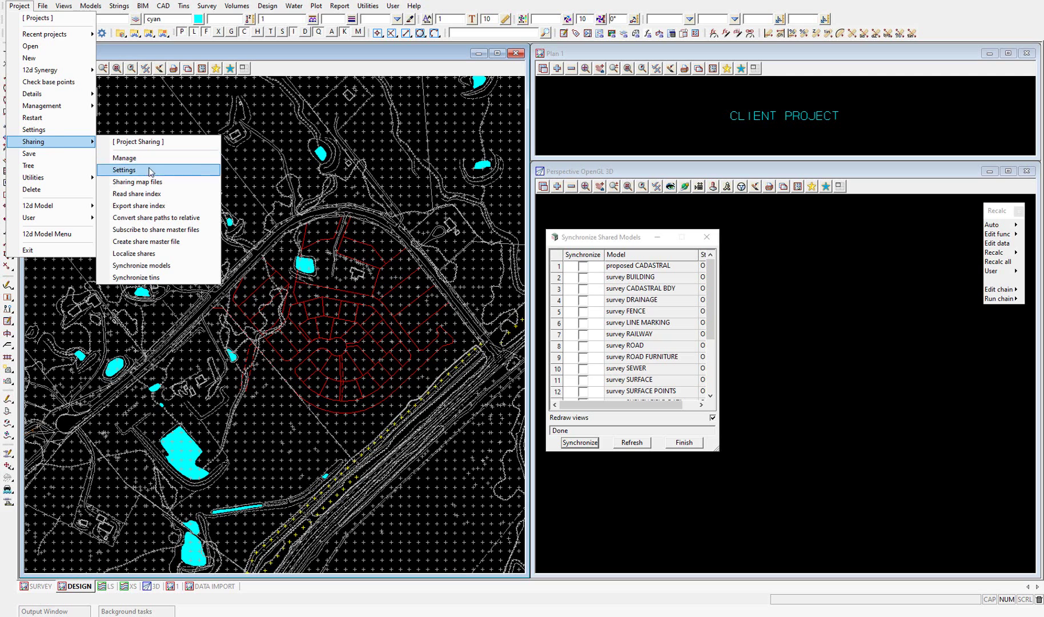
pyautogui.click(137, 182)
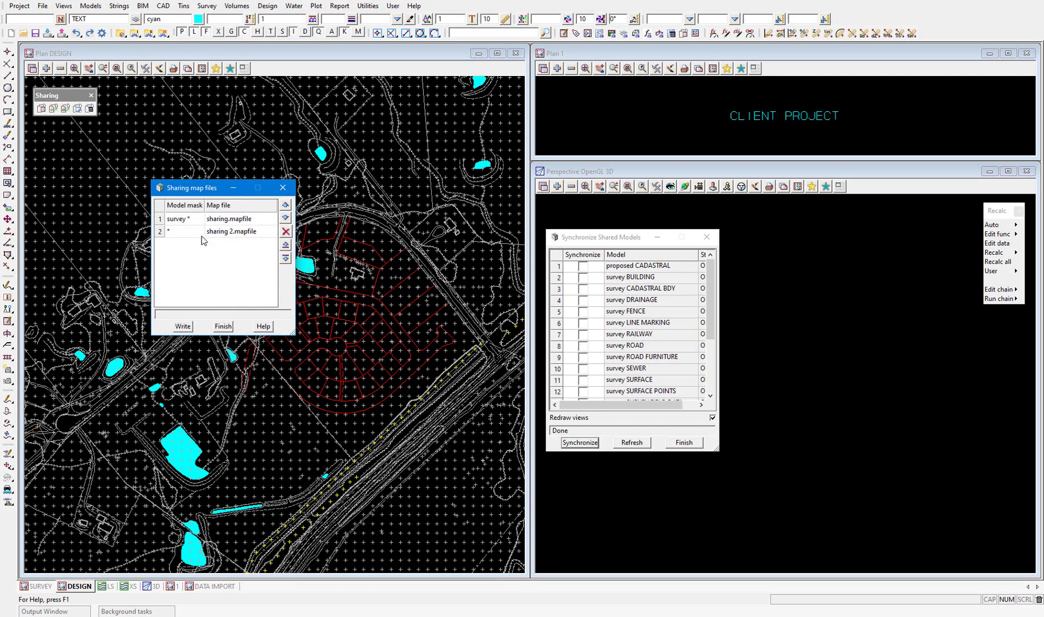
pyautogui.click(183, 327)
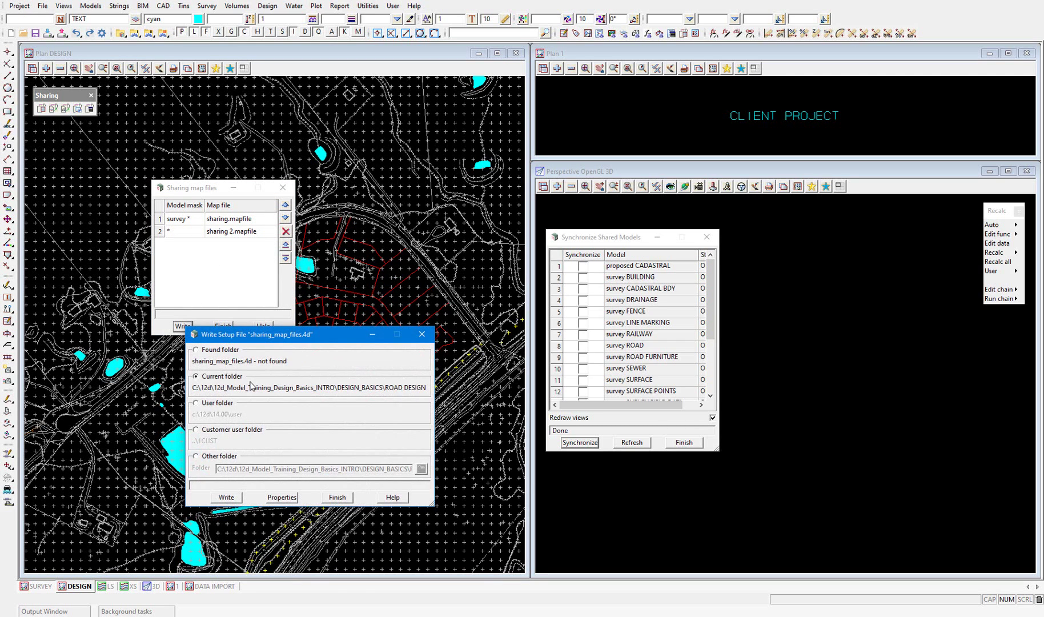
pyautogui.click(345, 498)
pyautogui.click(223, 326)
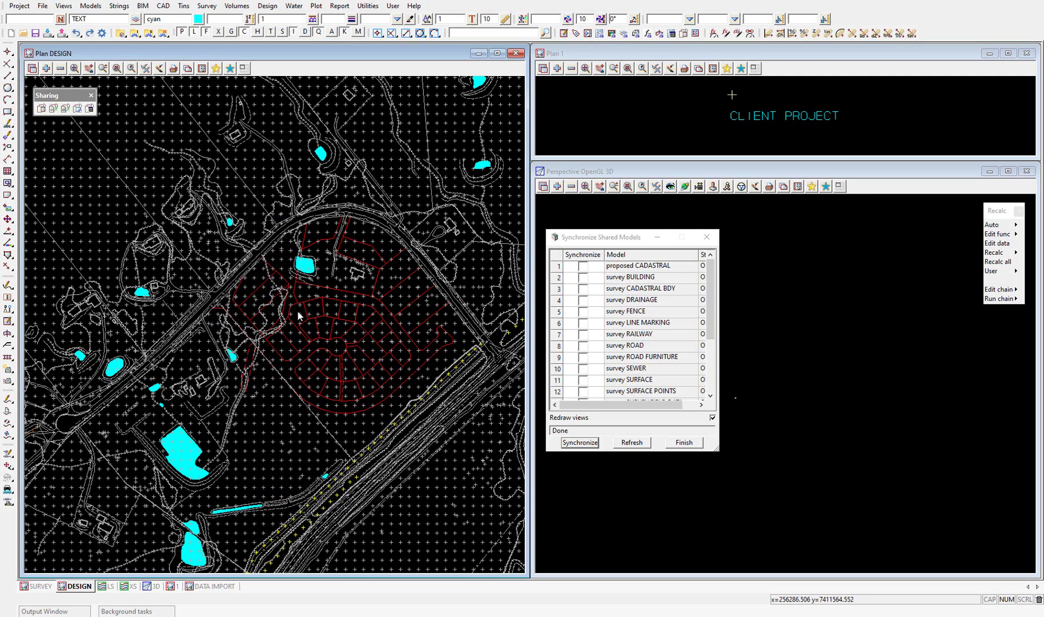